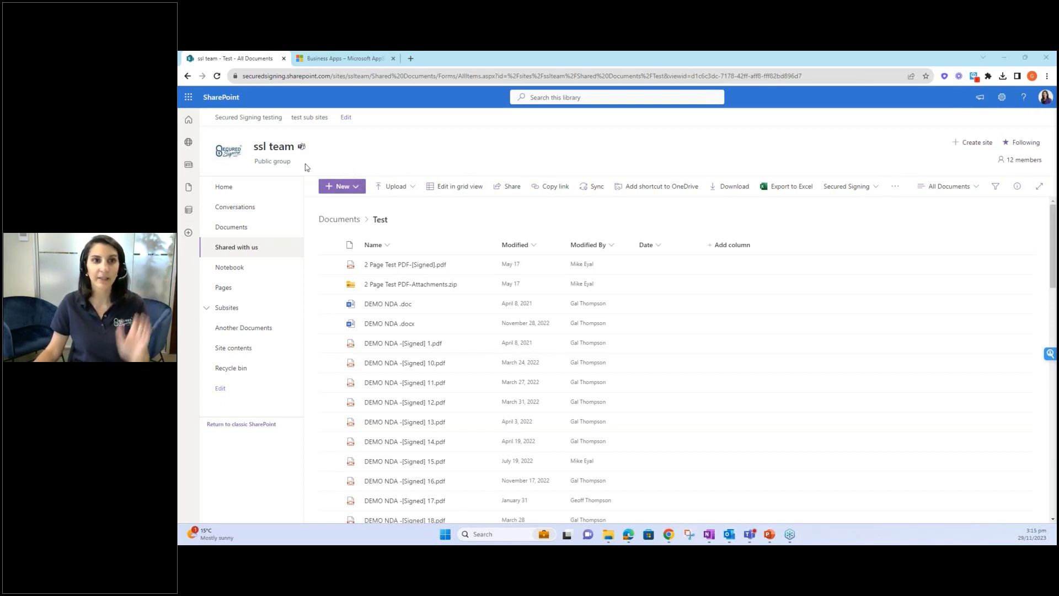
- Preview the library-level Secured Signing actions list, then close it
left_click(237, 227)
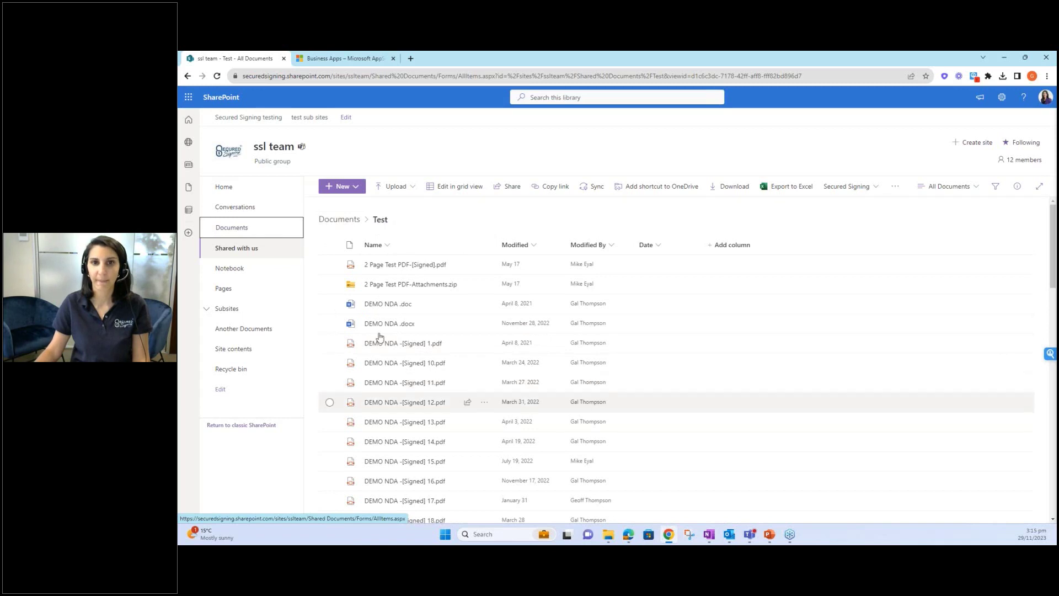
left_click(871, 189)
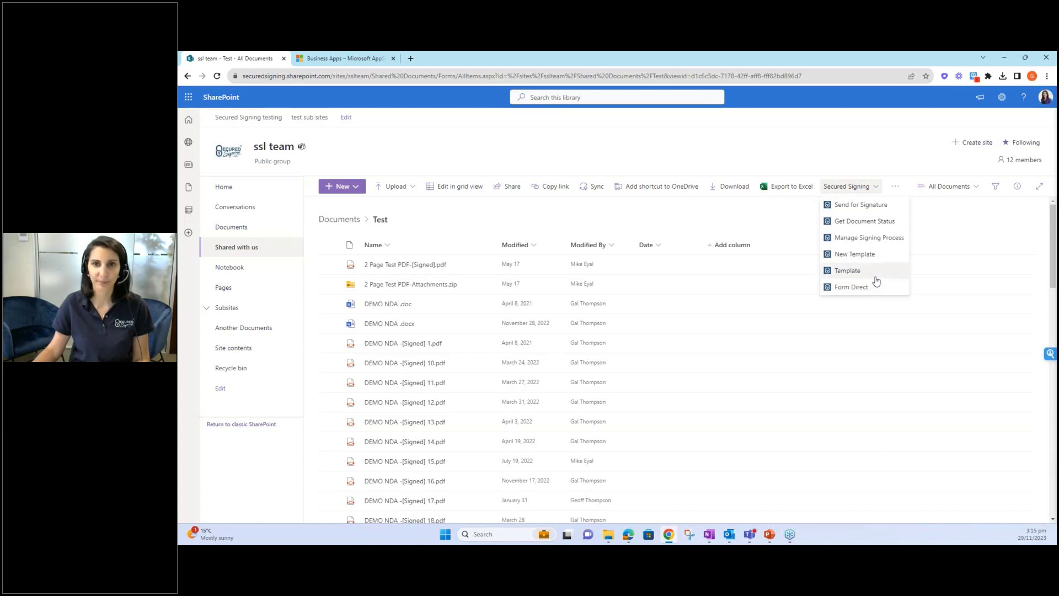
left_click(738, 219)
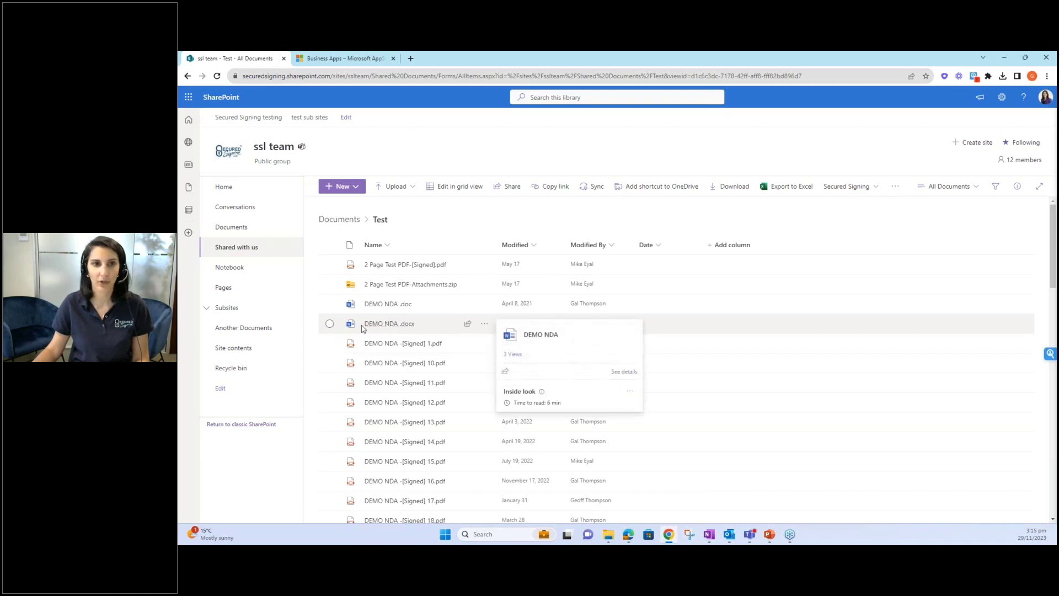
- Select DEMO NDA.docx and show its Secured Signing submenu from the more-actions menu
mouse_move(371, 329)
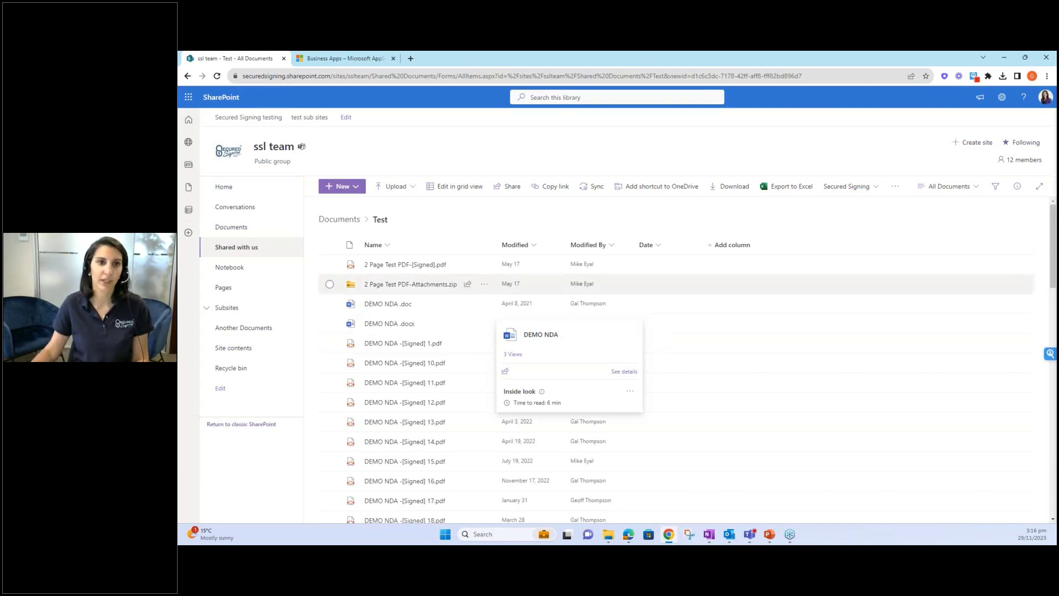
left_click(330, 327)
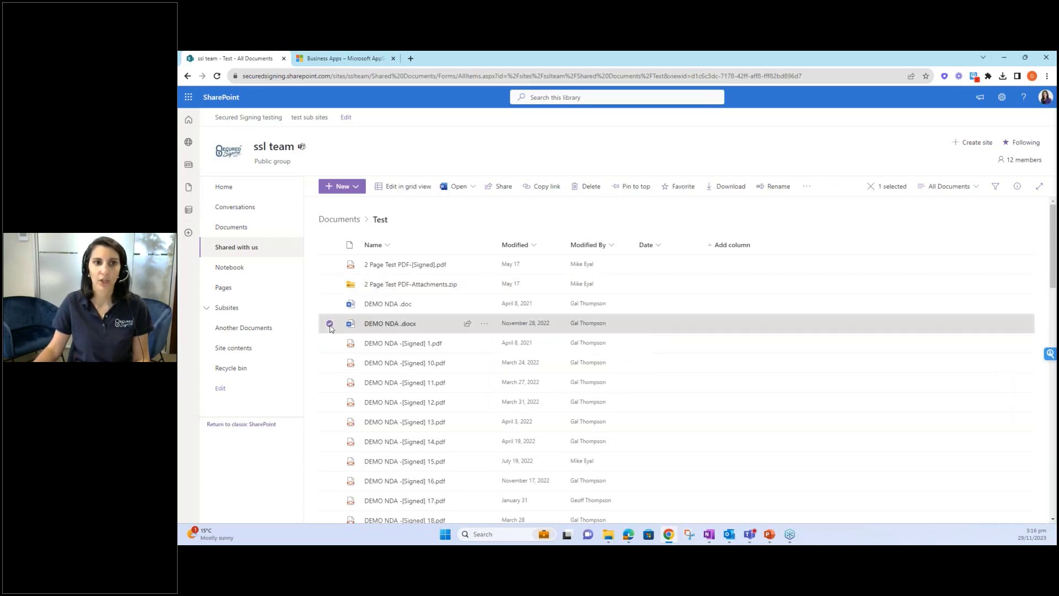
left_click(806, 187)
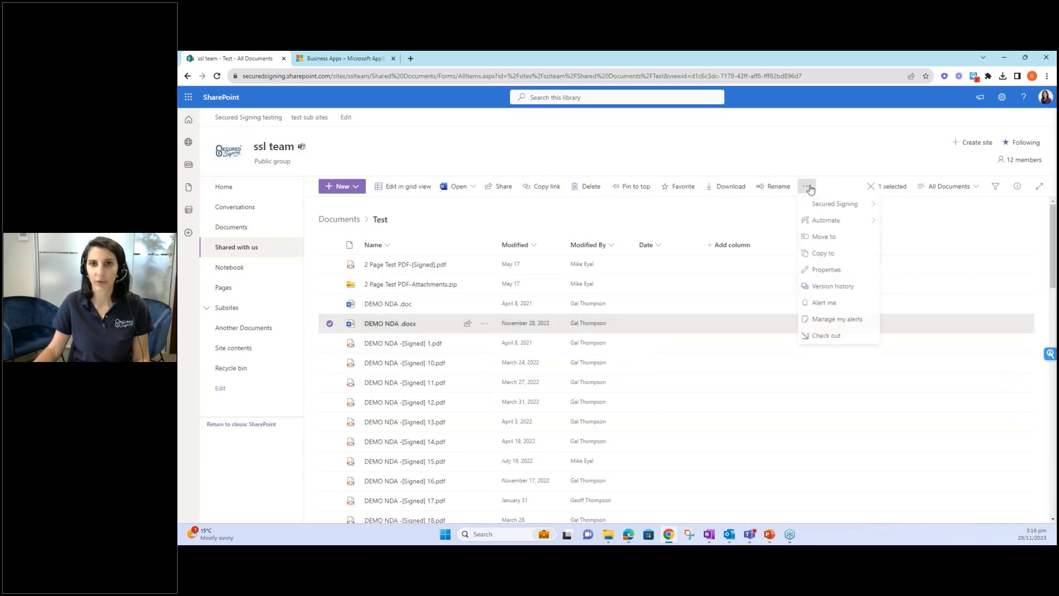
mouse_move(819, 205)
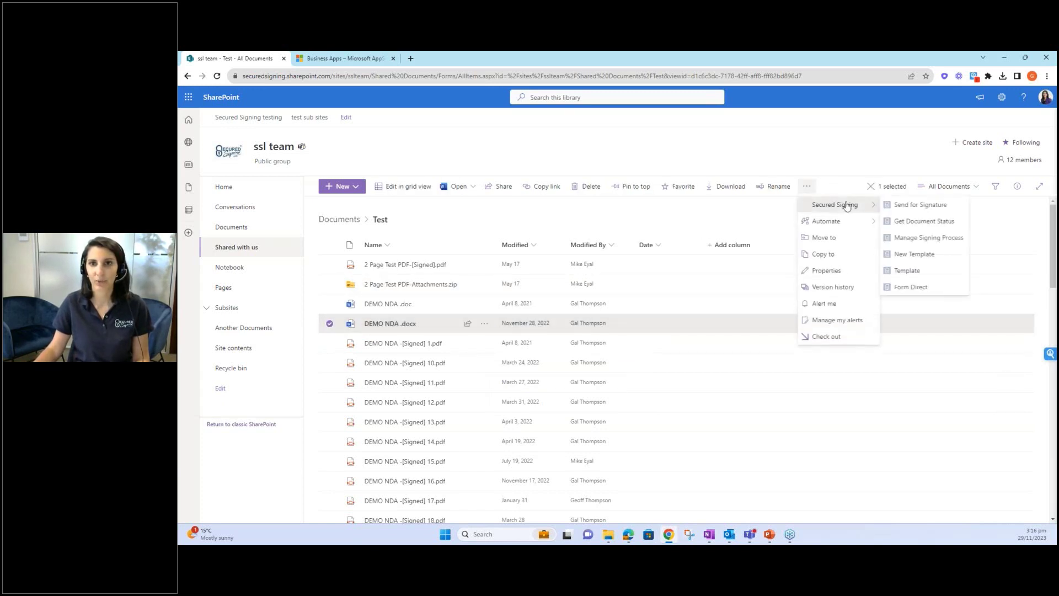
- Send DEMO NDA.docx for signature with others as the signers
left_click(913, 205)
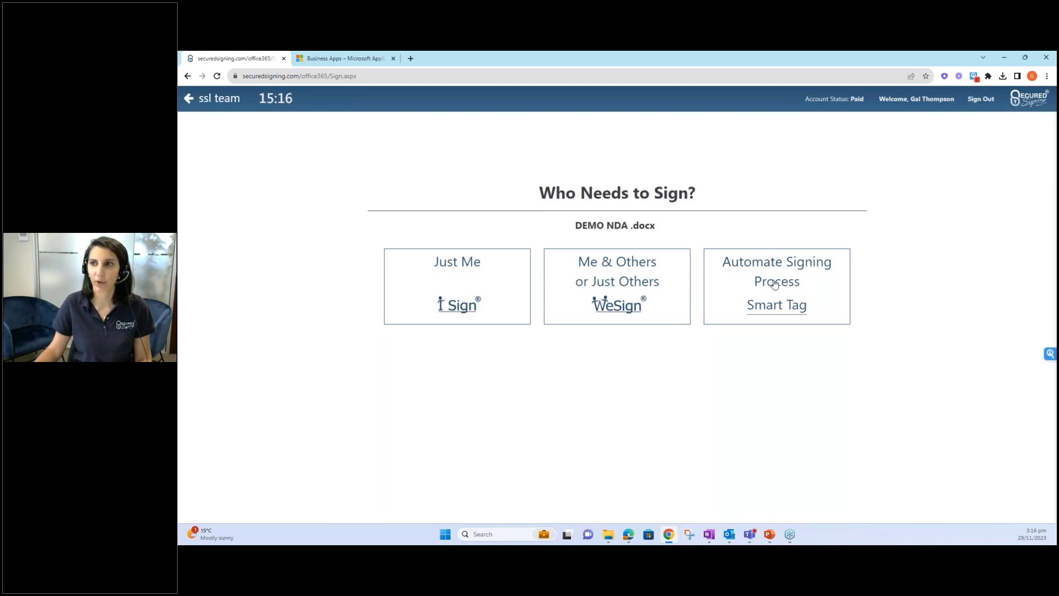
left_click(624, 279)
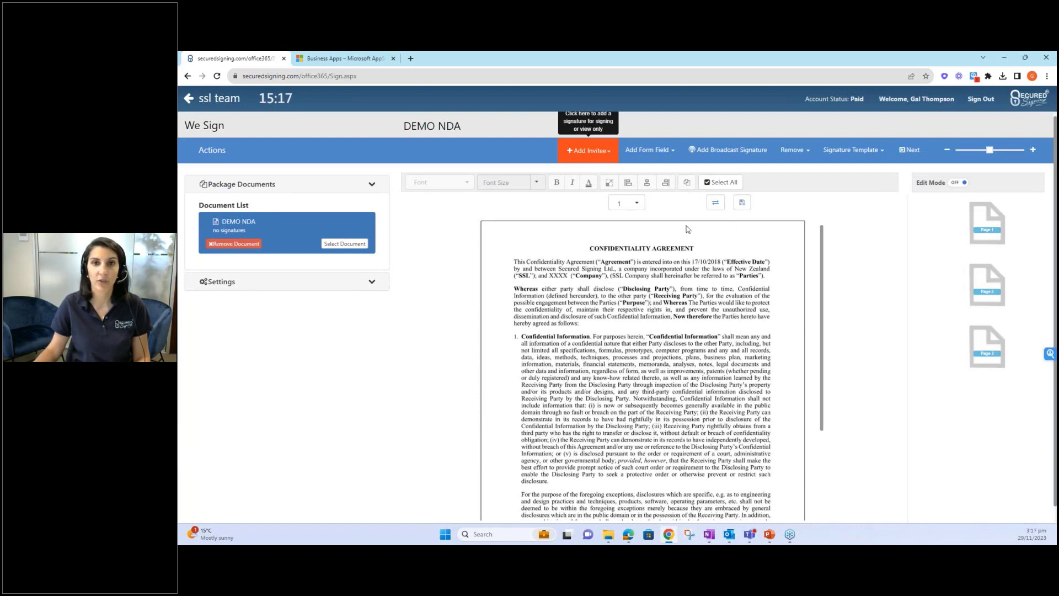
- Zoom into page 3's Candidate and Company XX signature lines and show the Add Invitee options
left_click(989, 349)
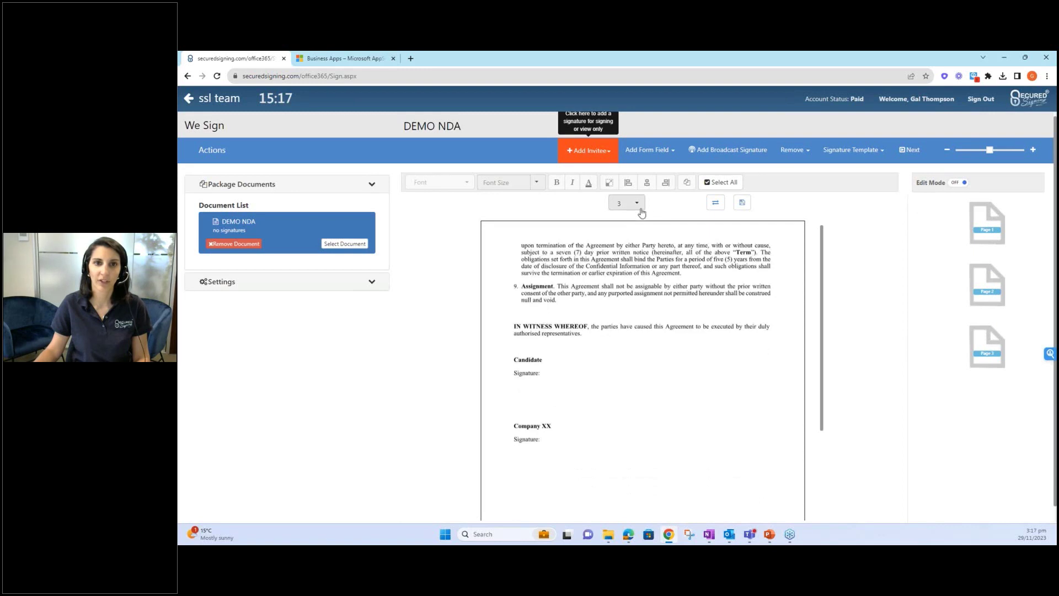
left_click_drag(993, 153, 1023, 151)
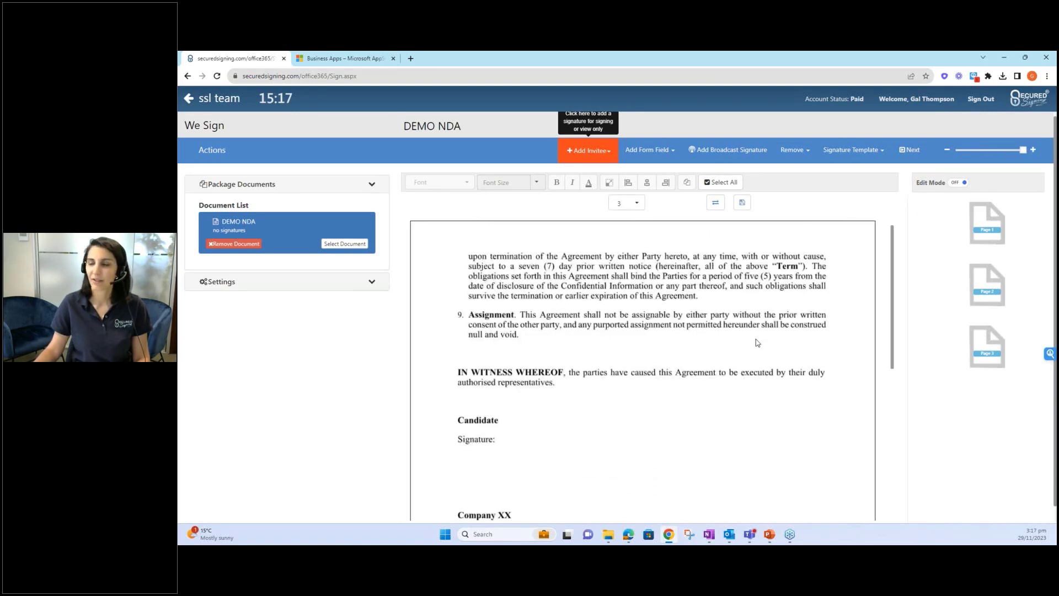
scroll(757, 342, "down", 2)
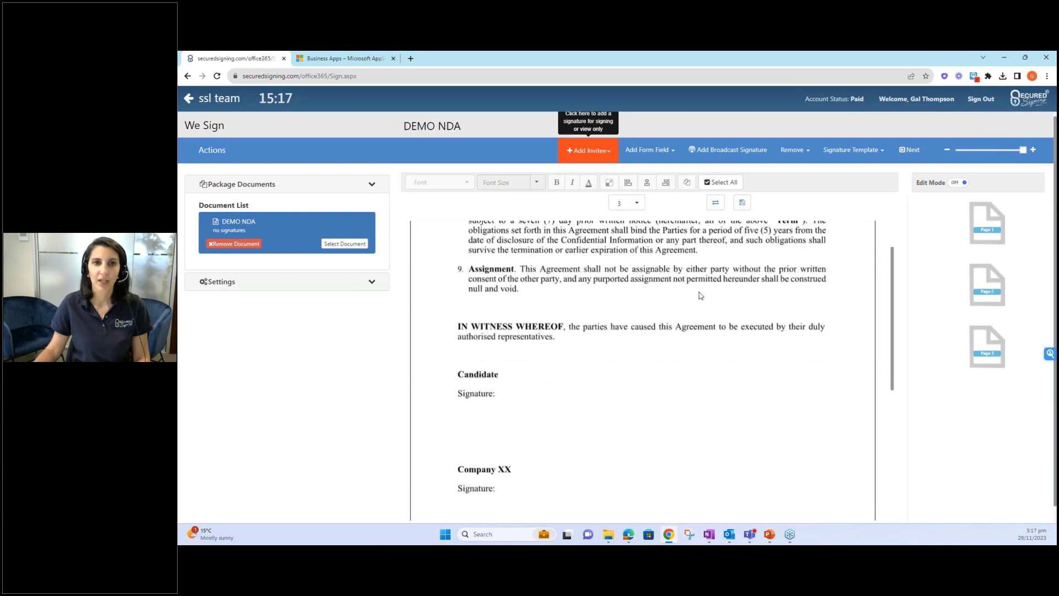
left_click(607, 157)
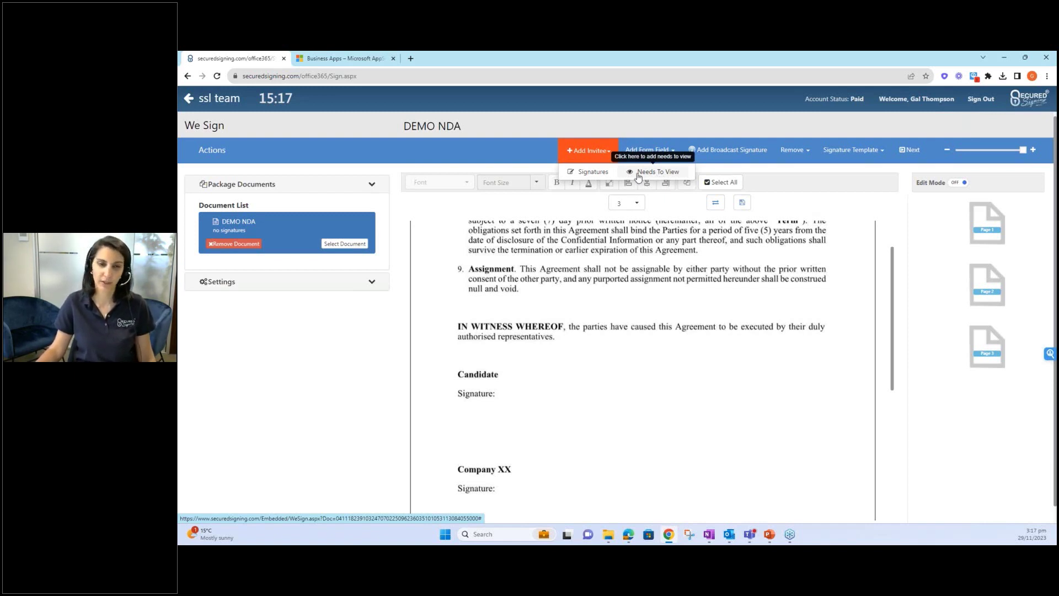
- Add a signing invitee, filling their details from the suggested contact
left_click(602, 176)
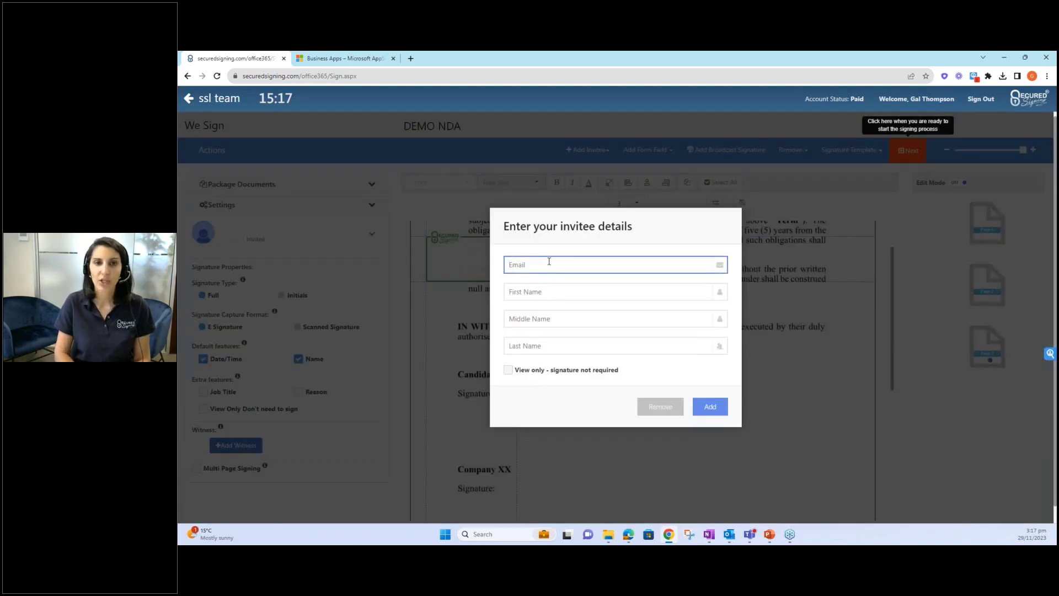
type("greg")
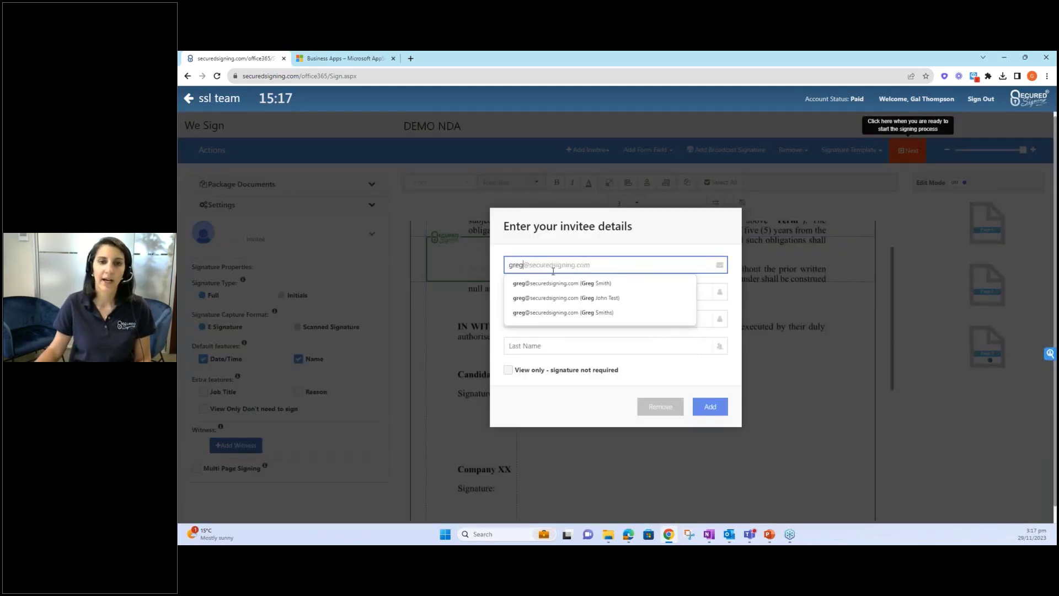
left_click(559, 284)
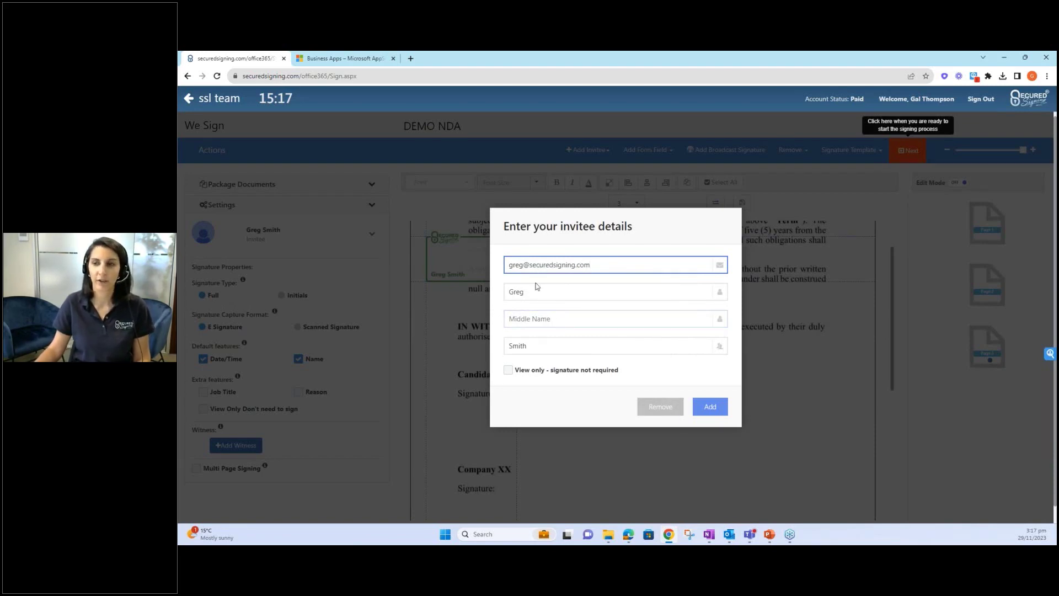
left_click(711, 408)
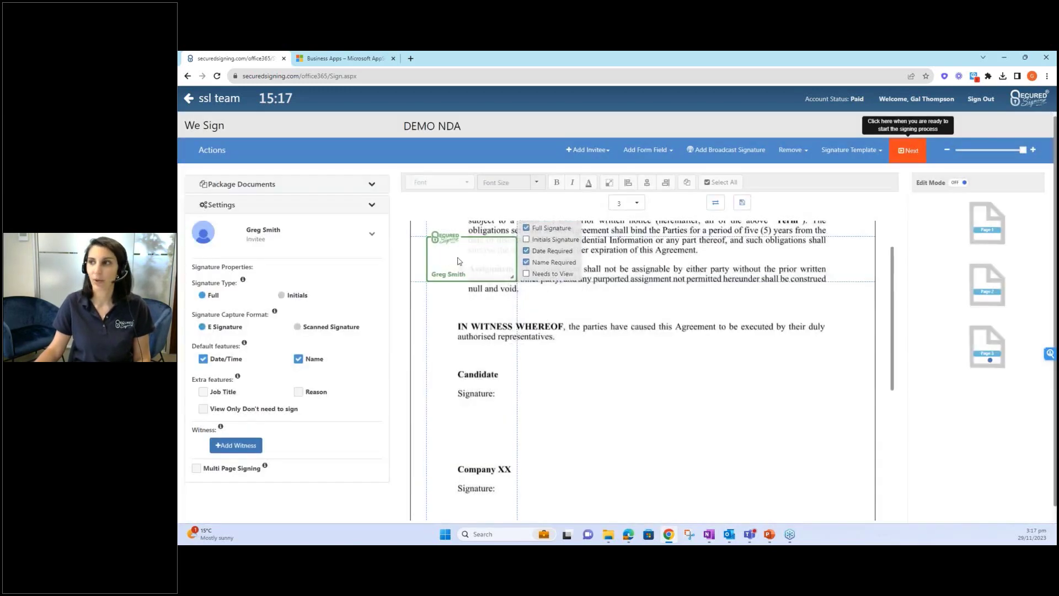
- Place the invitee's signature box on the Candidate Signature line and widen it
mouse_move(458, 261)
left_mouse_down()
mouse_move(518, 262)
mouse_move(528, 290)
mouse_move(501, 420)
mouse_move(485, 430)
left_mouse_up()
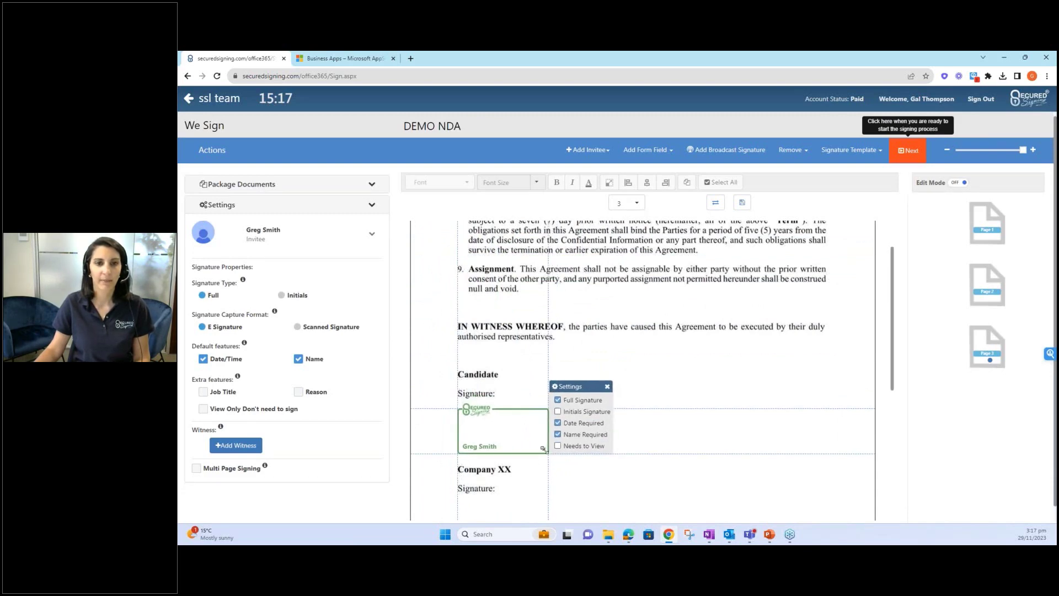
left_click_drag(543, 449, 645, 453)
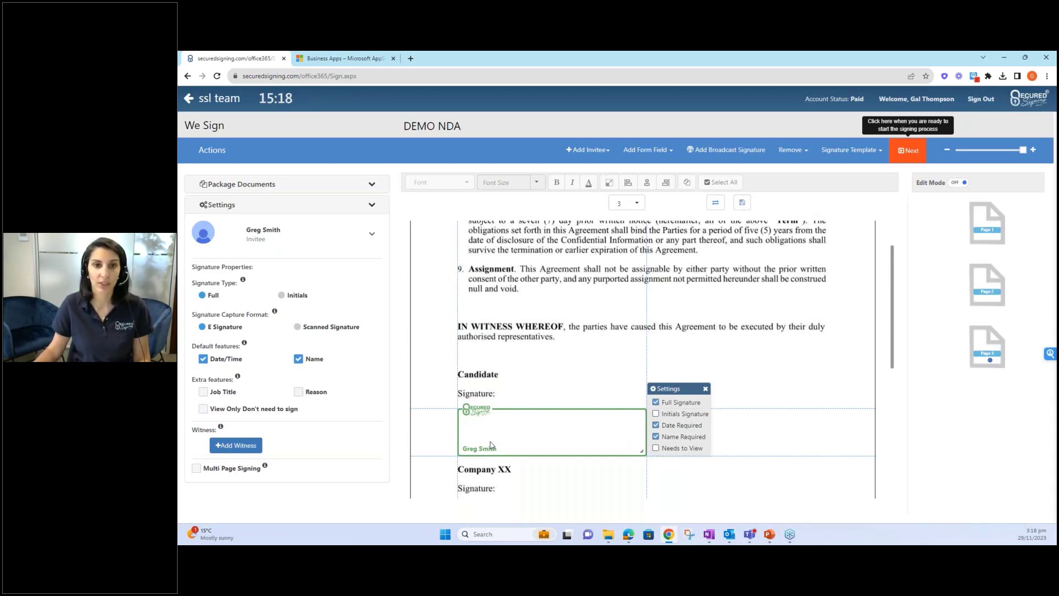
left_click(565, 391)
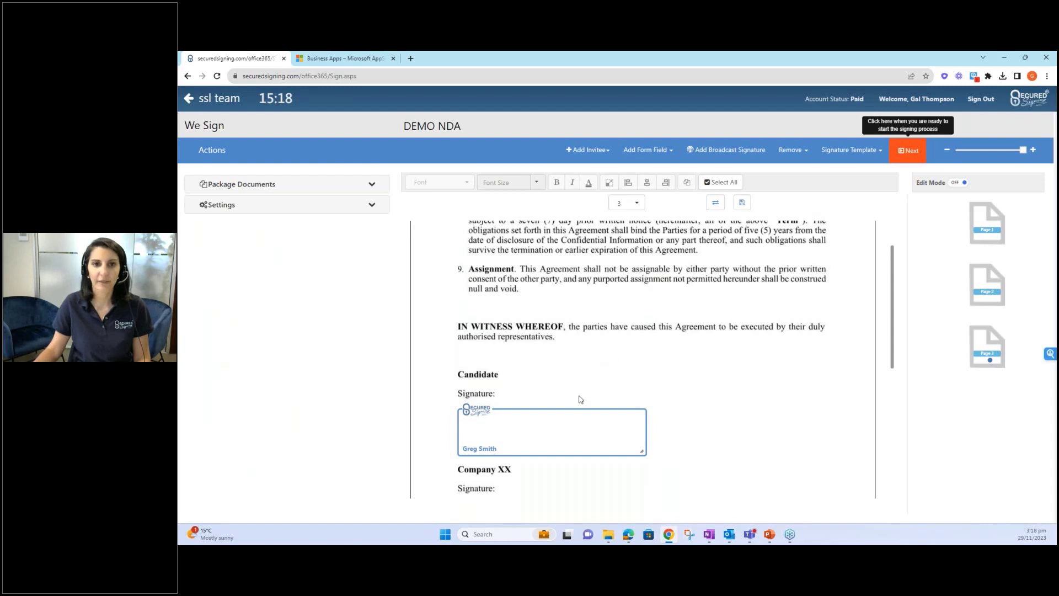
- Review the available form fields, then proceed to the invitation workflow with Next
left_click(647, 150)
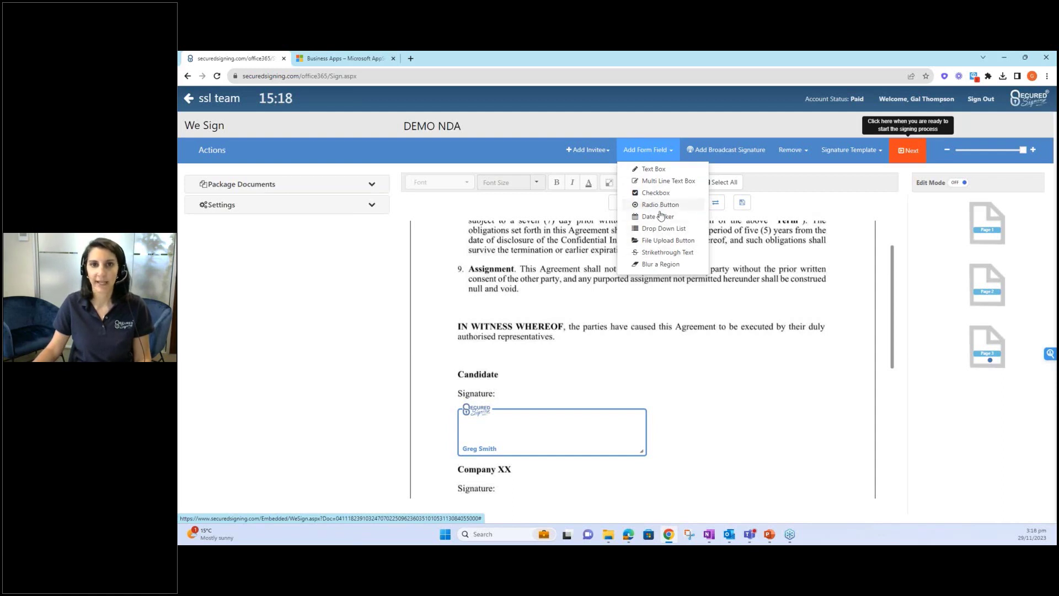
left_click(675, 302)
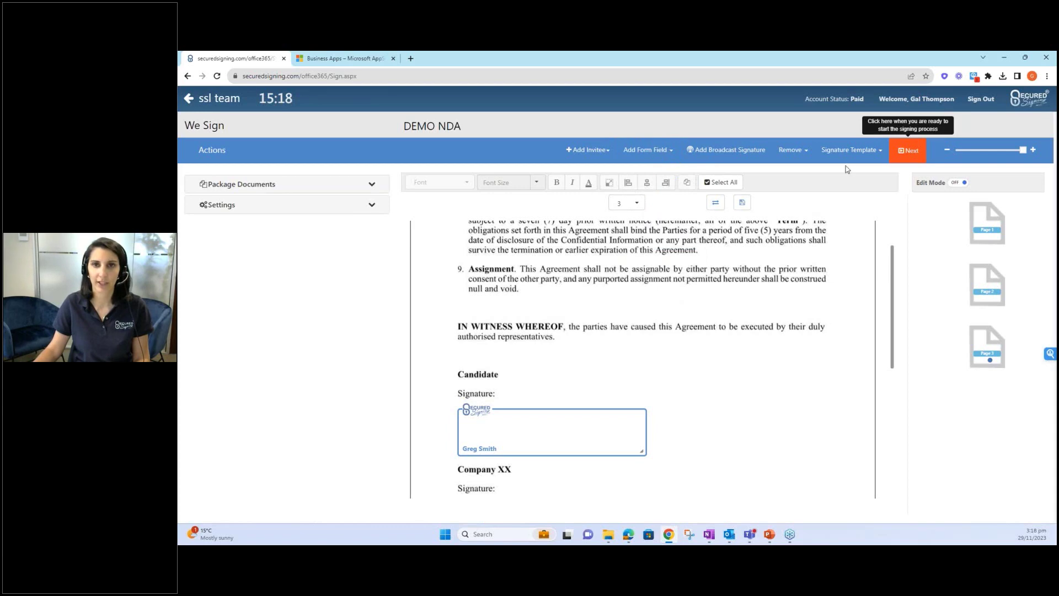
left_click(918, 161)
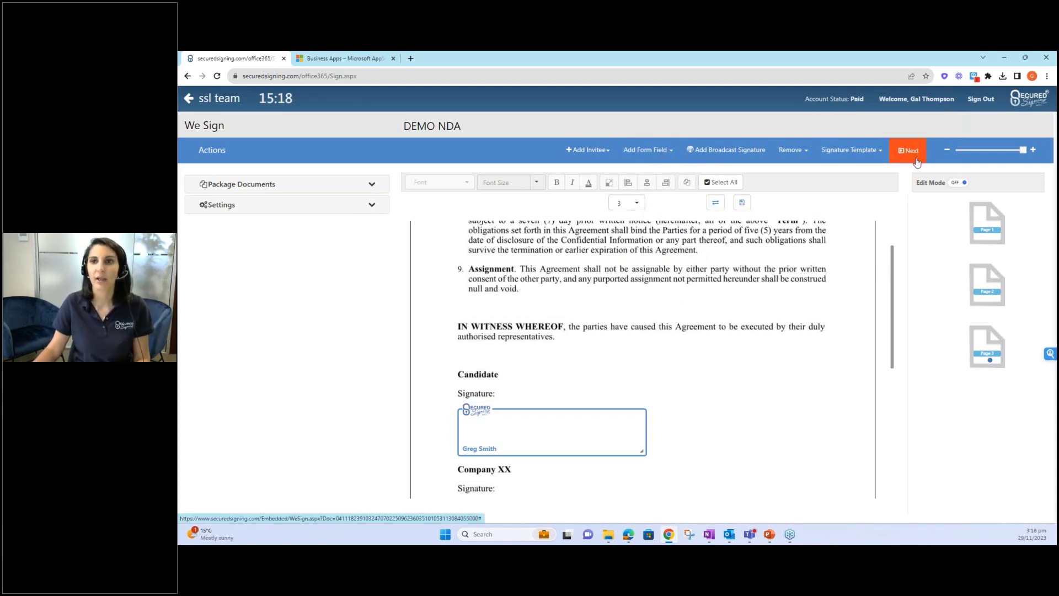
left_click(918, 162)
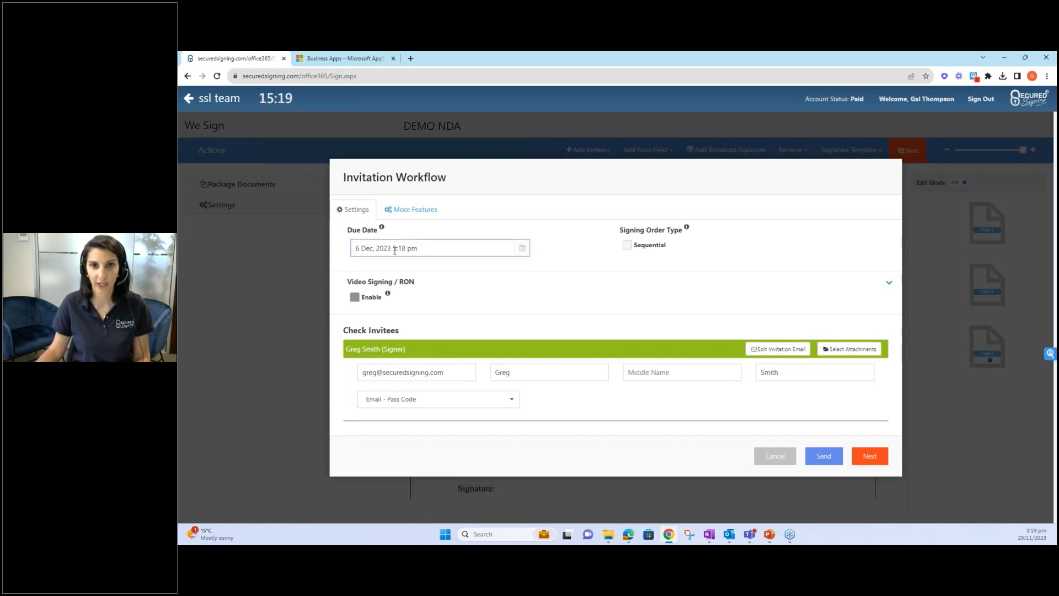
- Keep the 6 Dec 2023 3:18 pm due date and turn on Sequential signing order
left_click(451, 244)
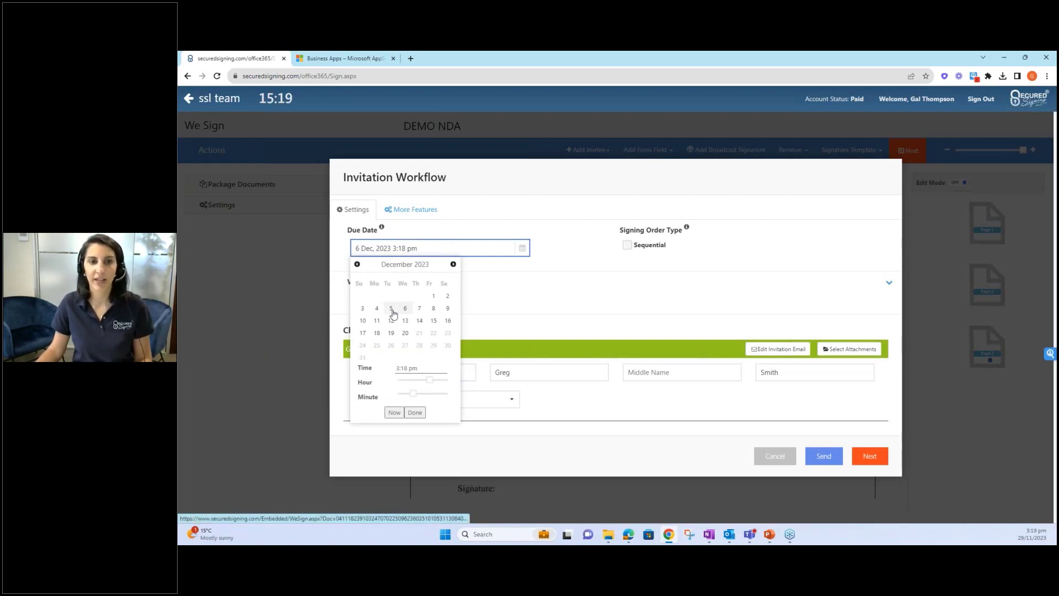
left_click(481, 283)
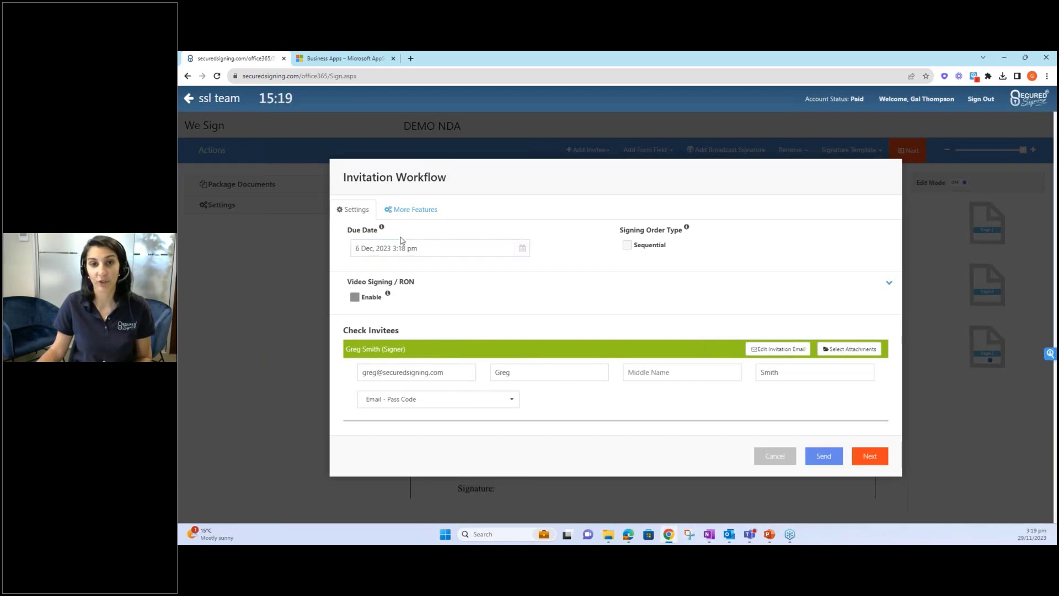
left_click(627, 247)
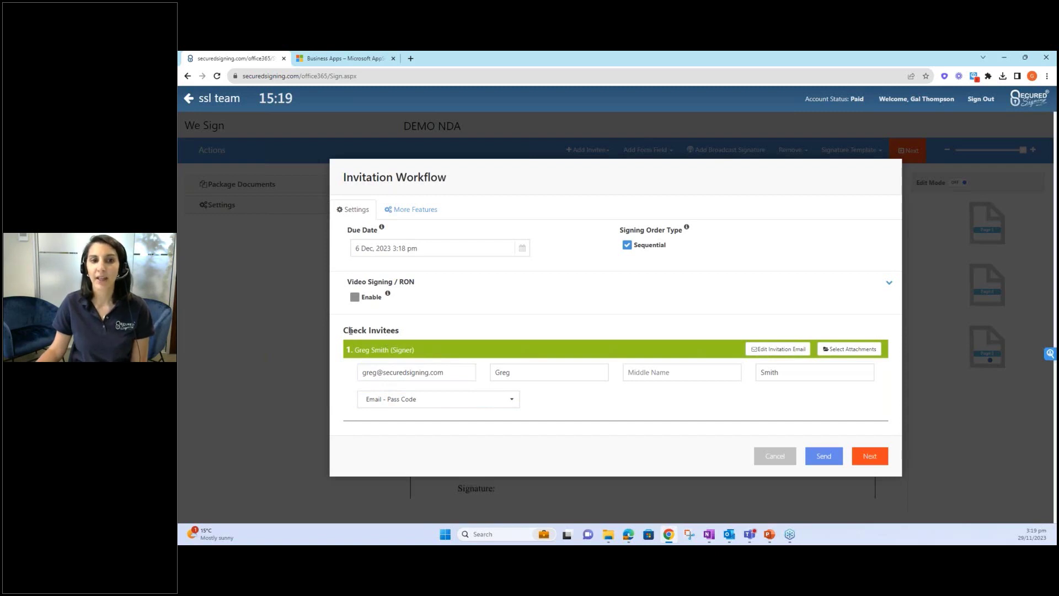
left_click(775, 352)
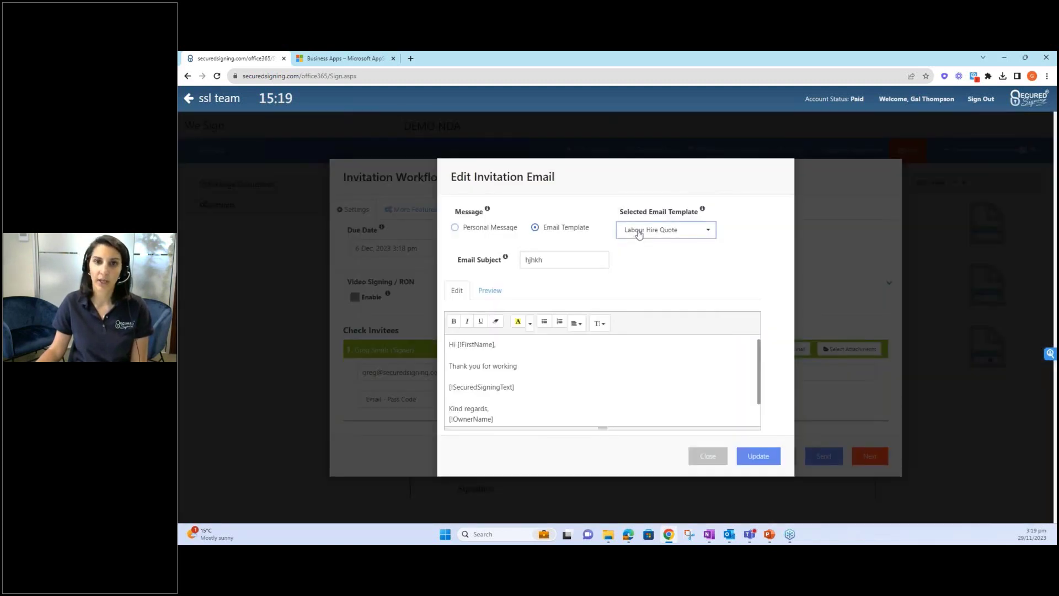
left_click(639, 233)
left_click(487, 231)
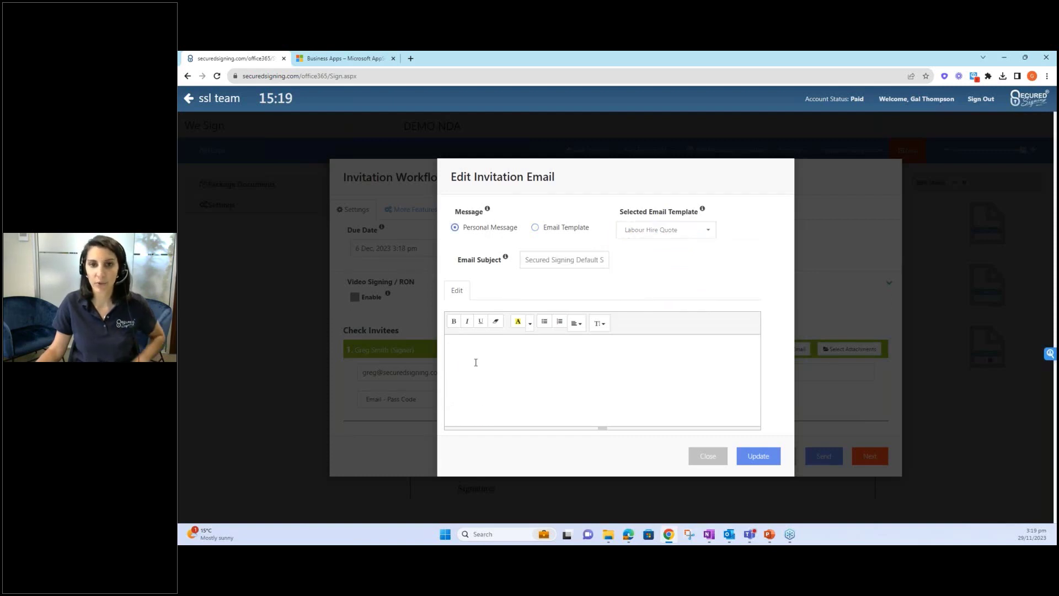
left_click(708, 456)
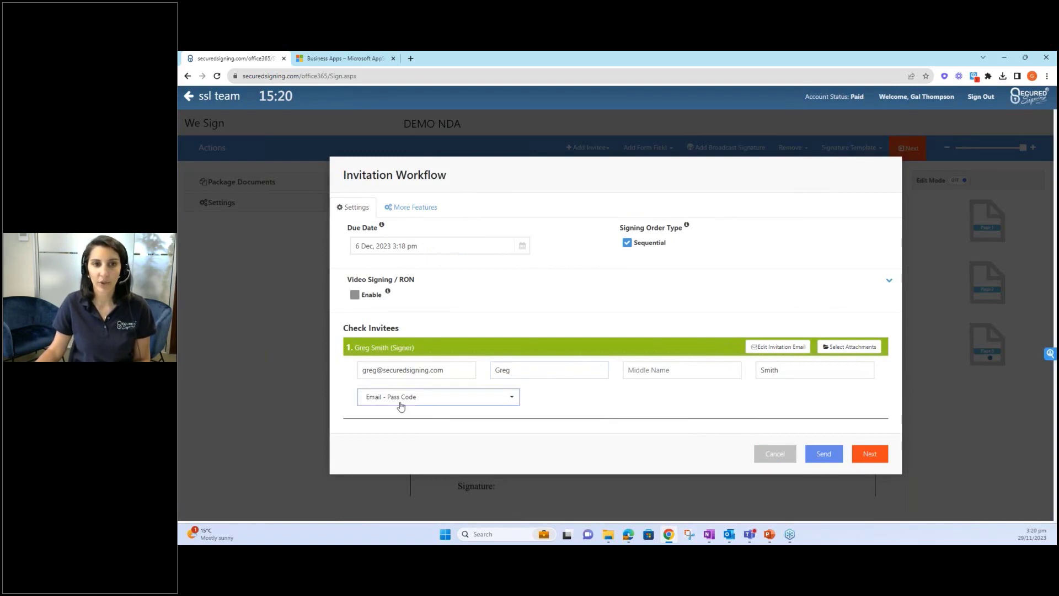
- Keep Email - Pass Code authentication for the invitee and send the invitation
left_click(447, 403)
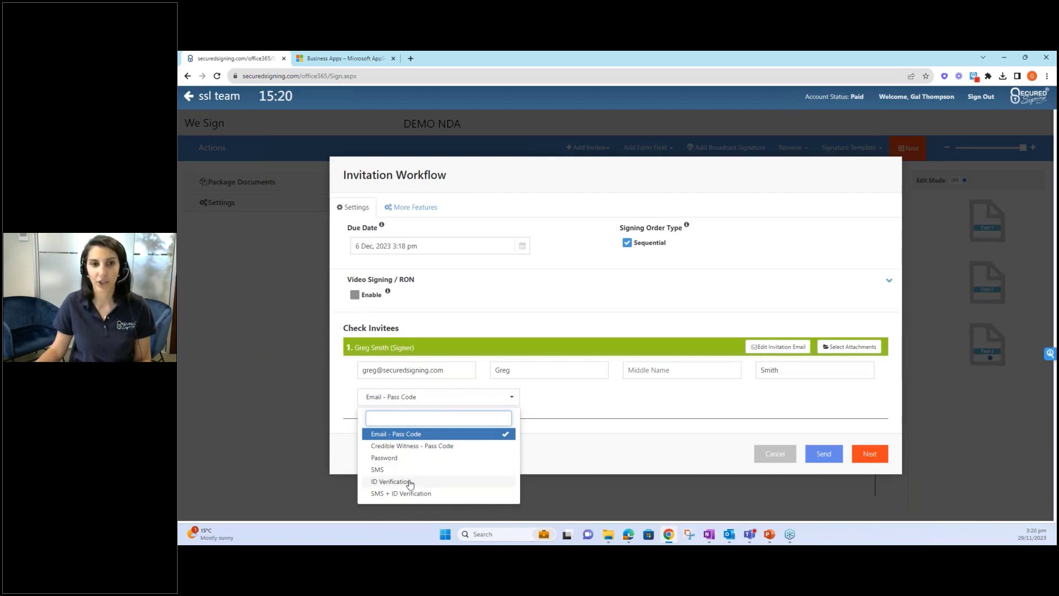
left_click(556, 415)
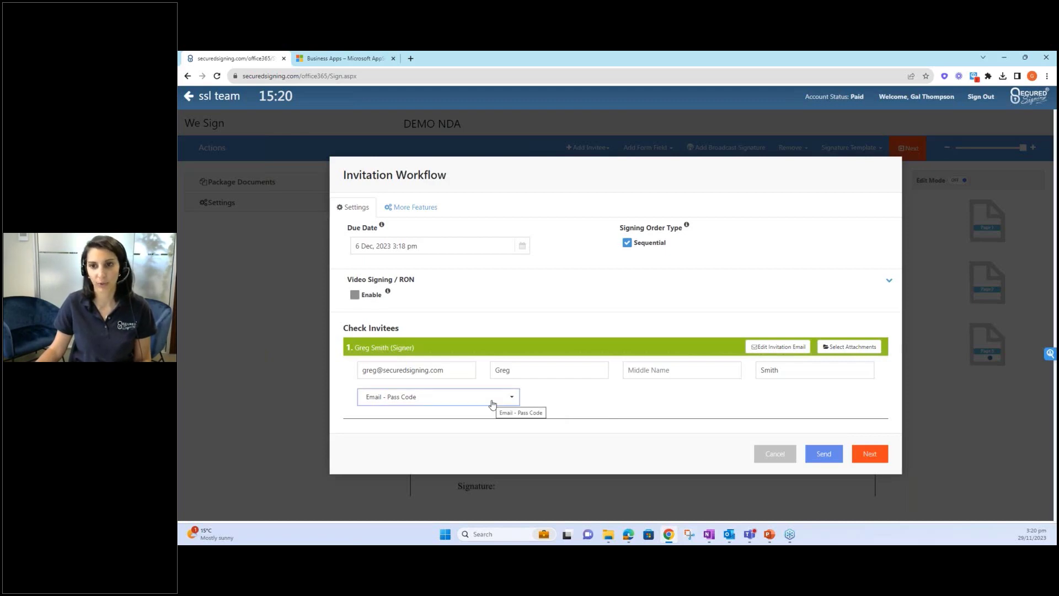
left_click(828, 457)
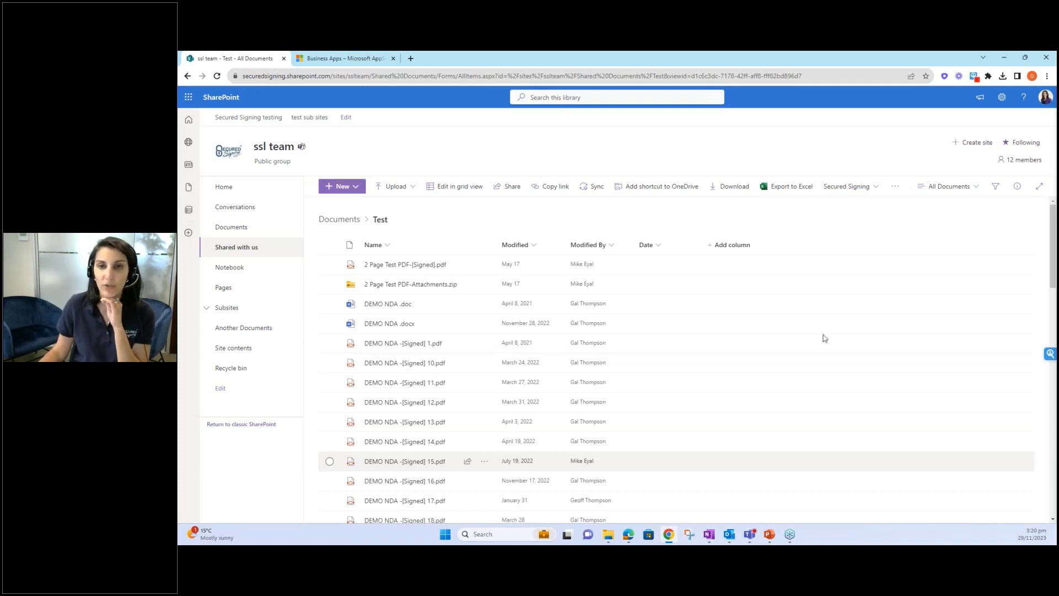
- Open Get Document Status from the library's Secured Signing menu
left_click(848, 186)
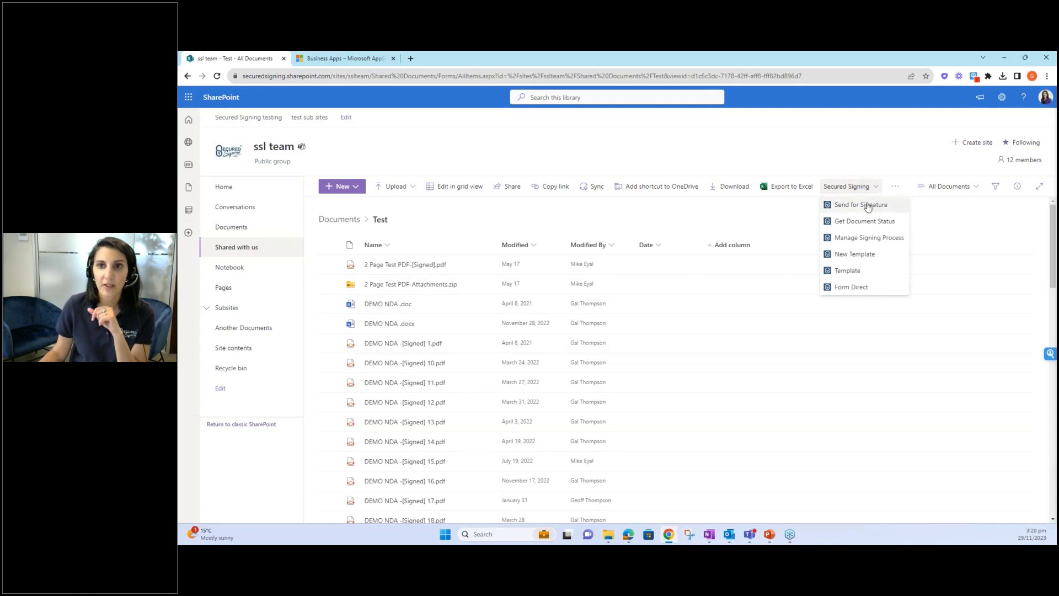
left_click(866, 222)
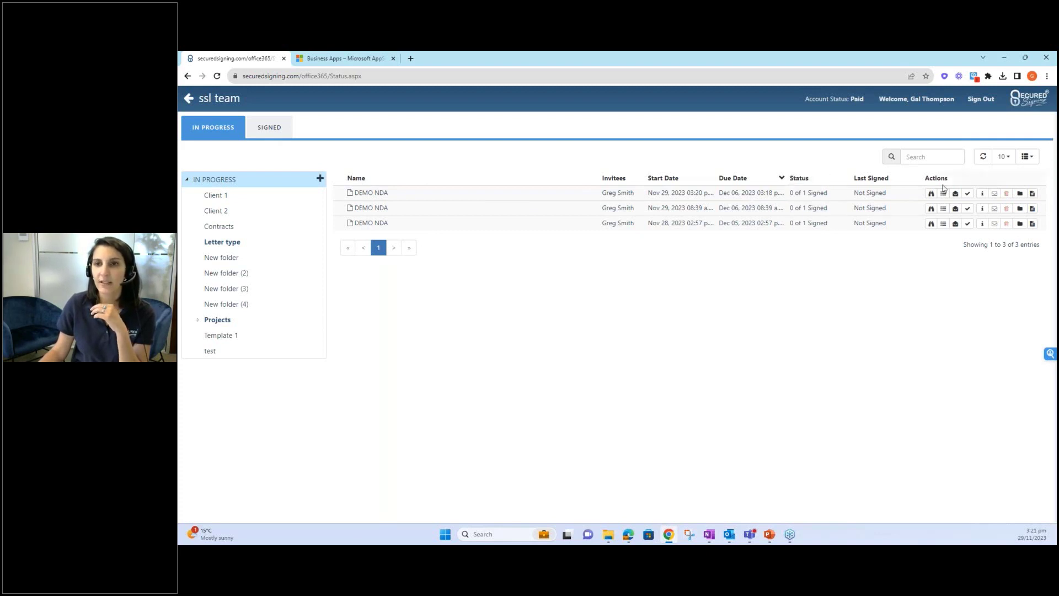
- Inspect the newest DEMO NDA's due date and signer email, then switch to the invitation email
left_click(983, 198)
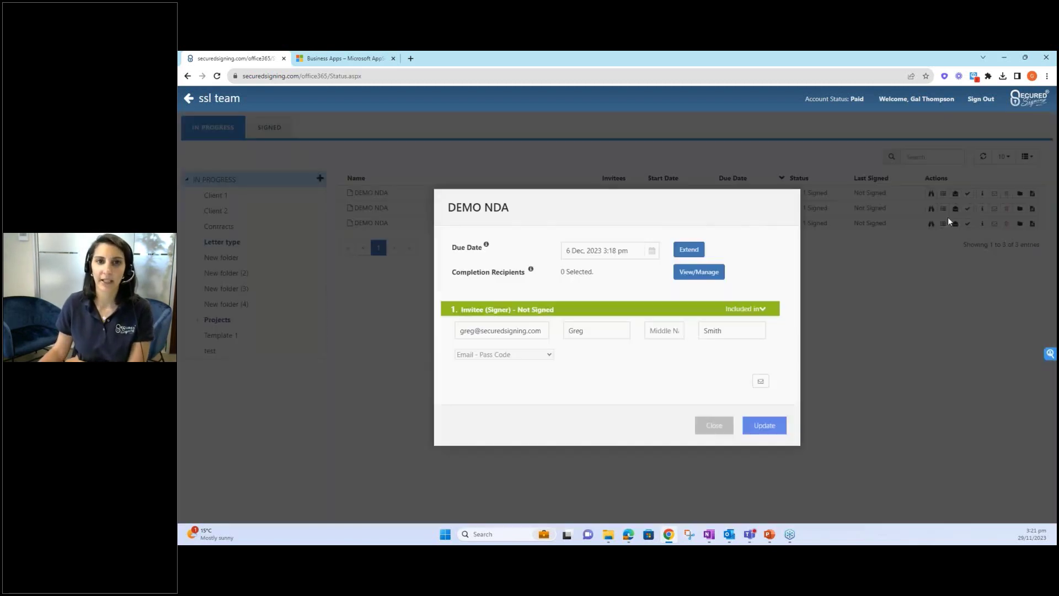
left_click(586, 252)
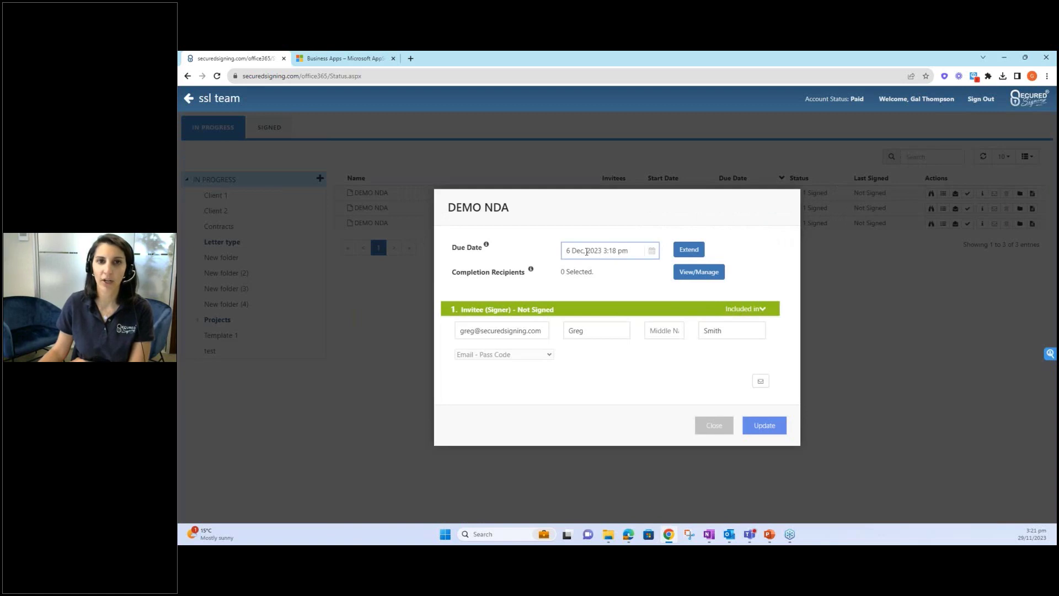
left_click(484, 335)
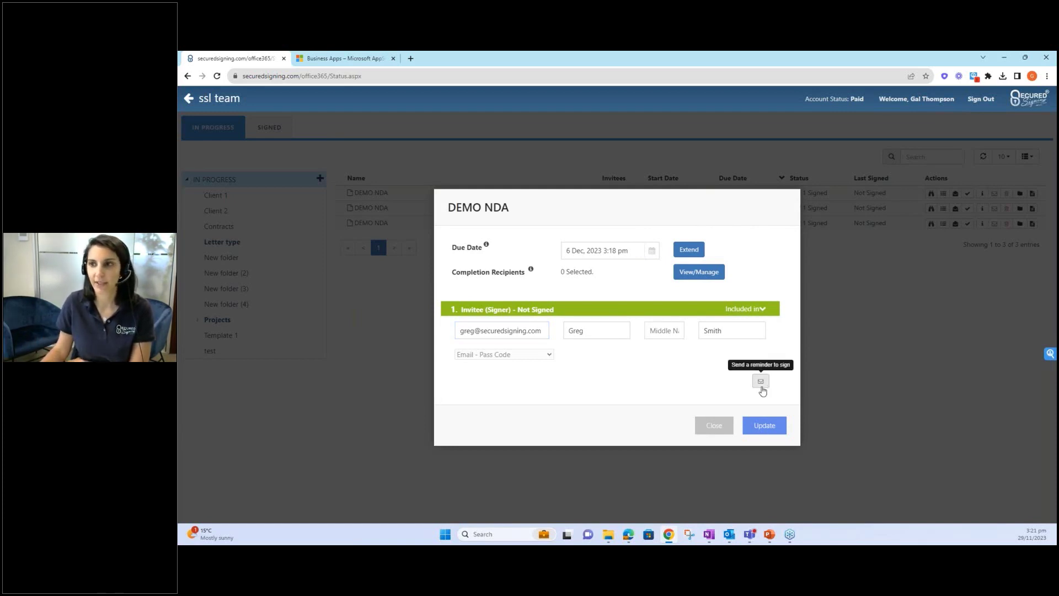
left_click(714, 425)
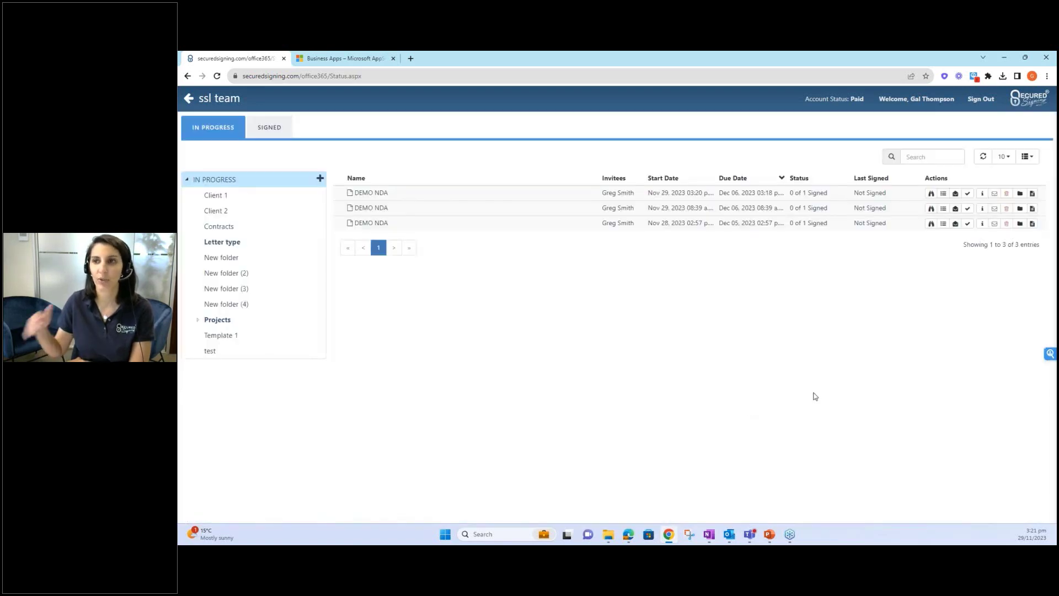
key("alt+Tab")
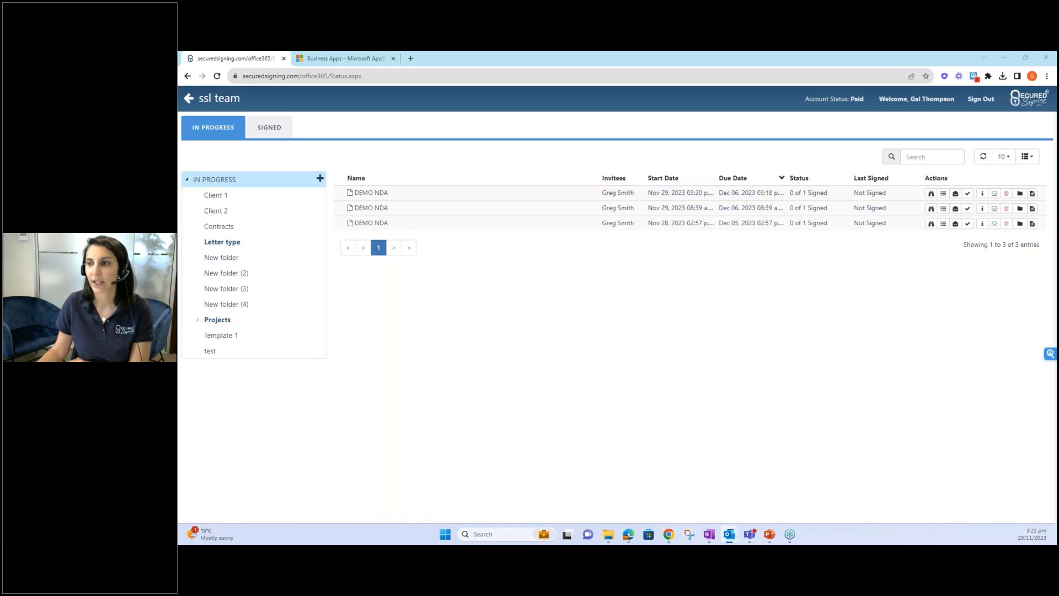
left_click(188, 98)
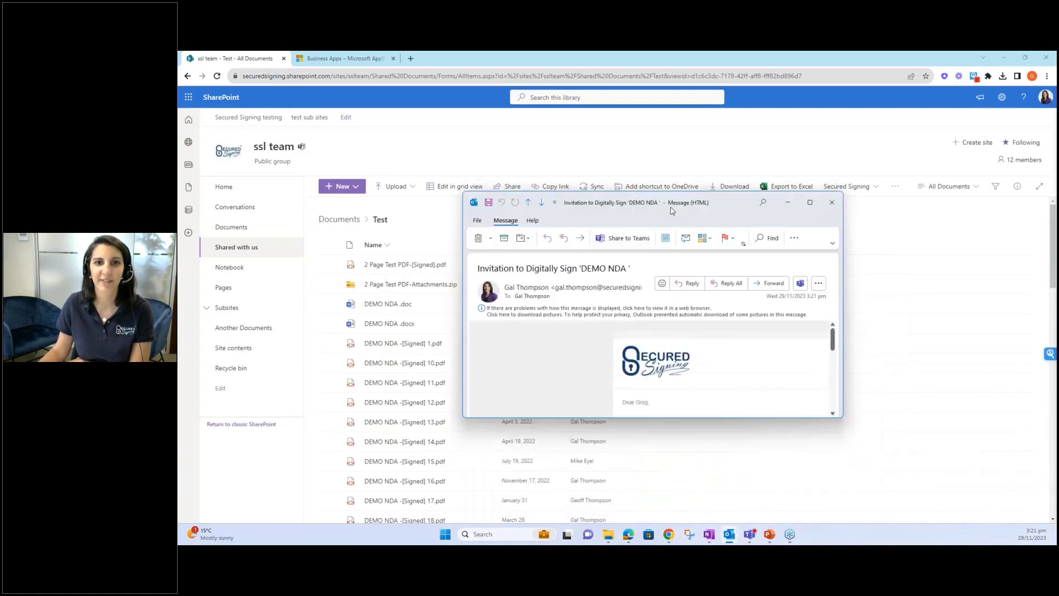
- Maximize the 'Invitation to Digitally Sign DEMO NDA' email and follow its Click to View and Sign link
left_click(782, 189)
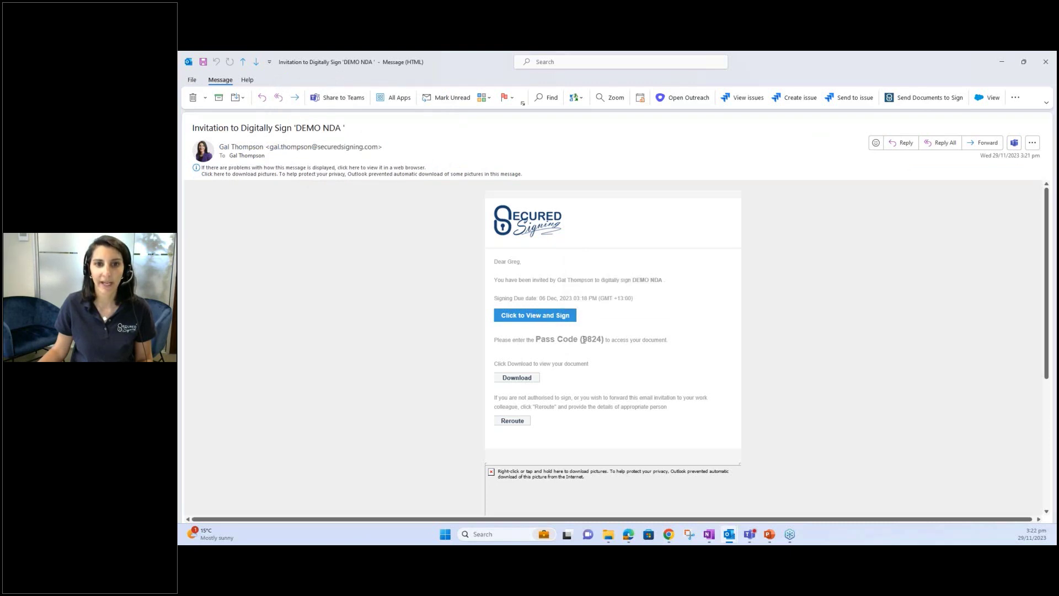
scroll(538, 318, "down", 1)
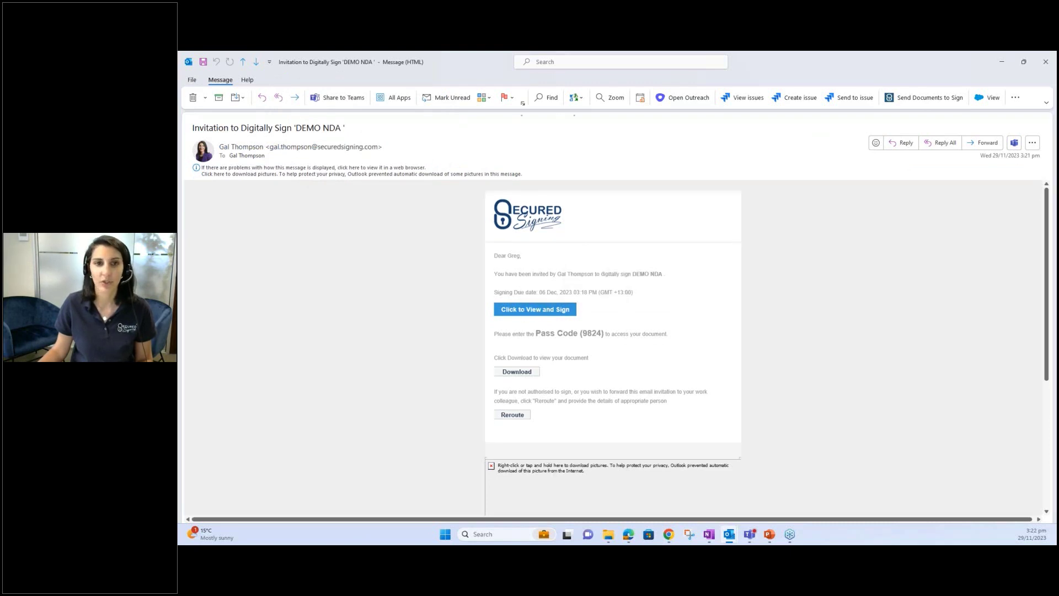
left_click(535, 309)
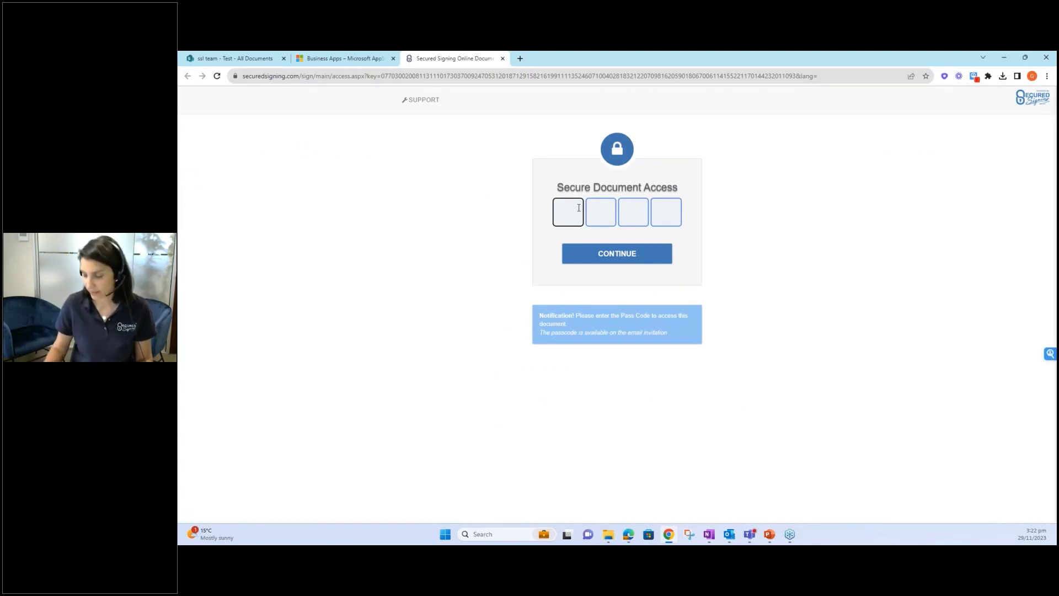
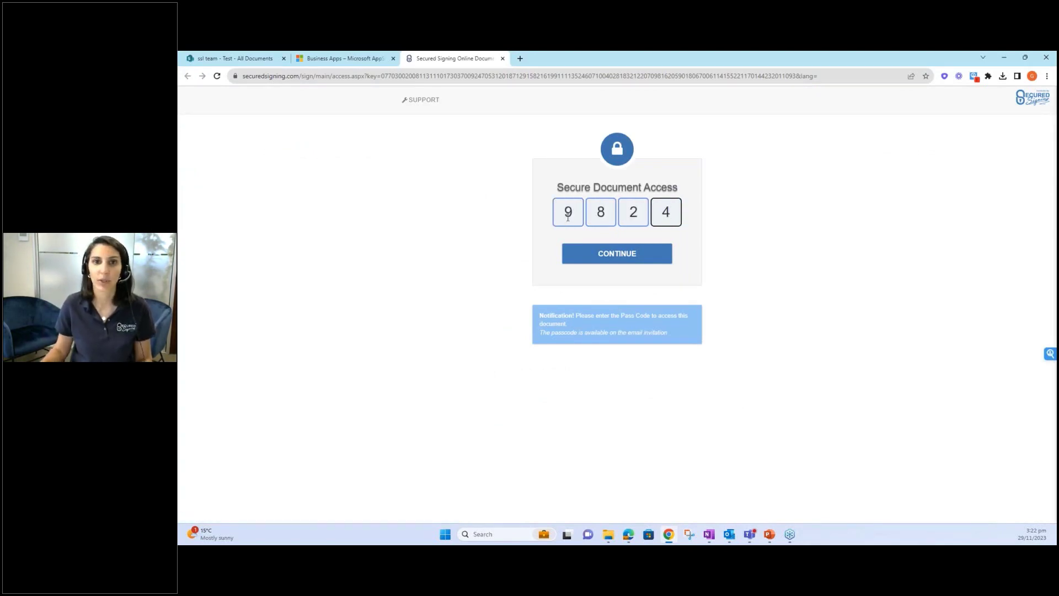
- Unlock the DEMO NDA with the emailed pass code, accept electronic signing, and scroll to page 3's Candidate box
left_click(617, 255)
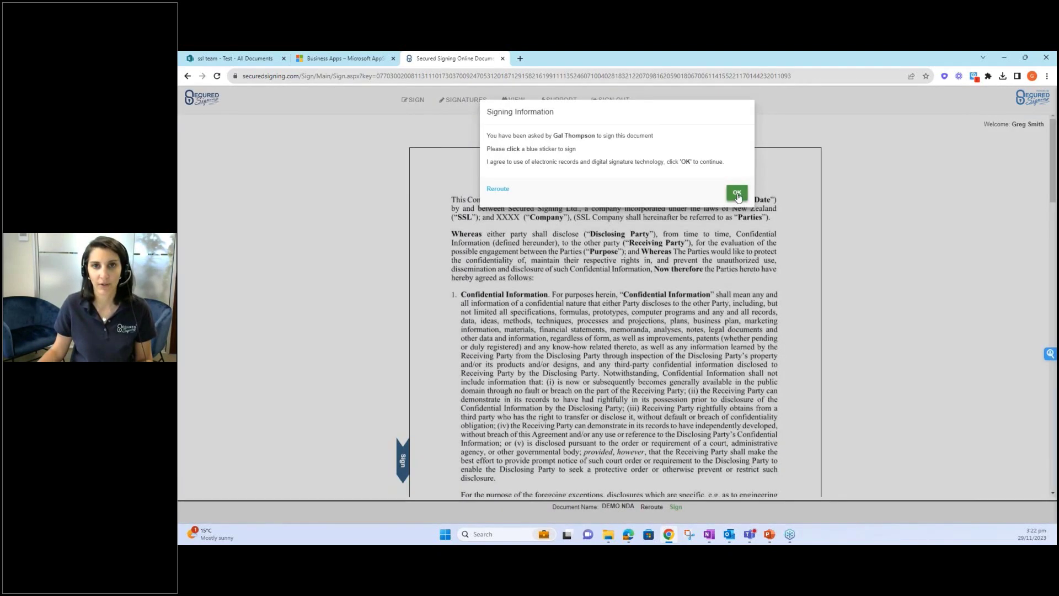
left_click(737, 193)
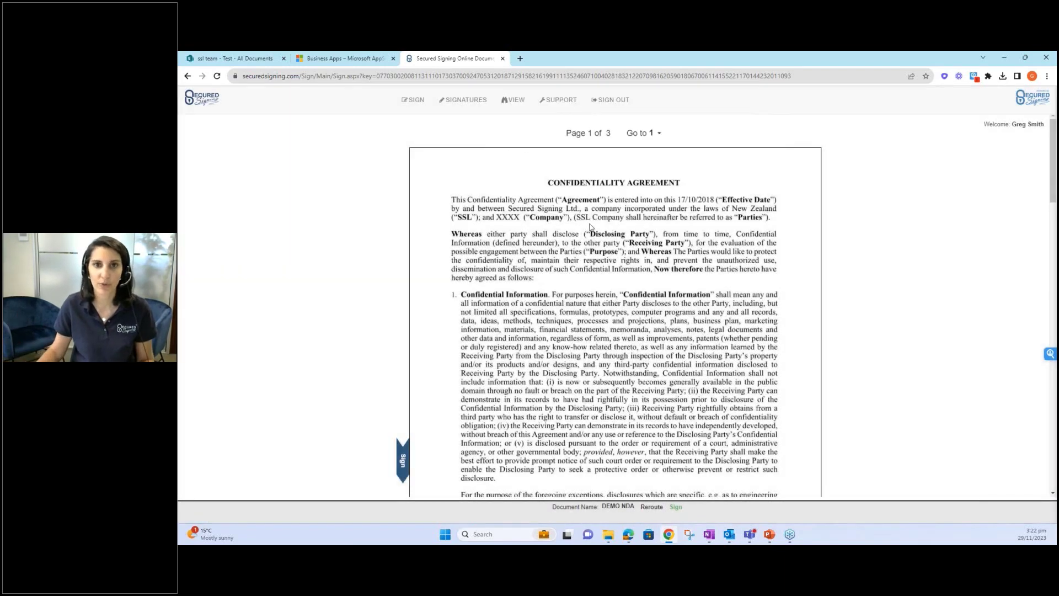
scroll(590, 226, "down", 1)
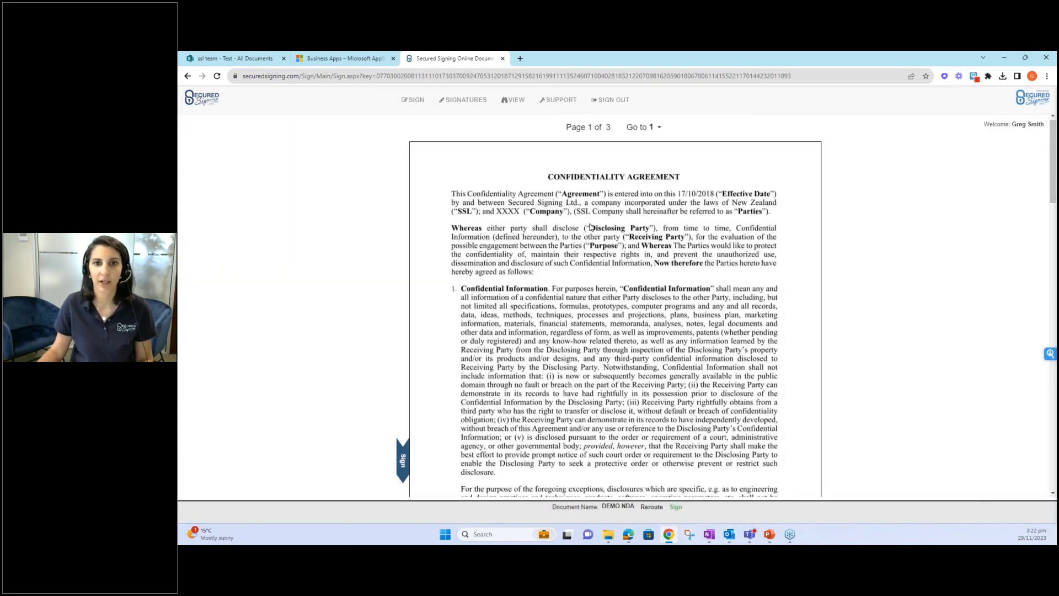
scroll(590, 226, "down", 3)
scroll(590, 226, "down", 8)
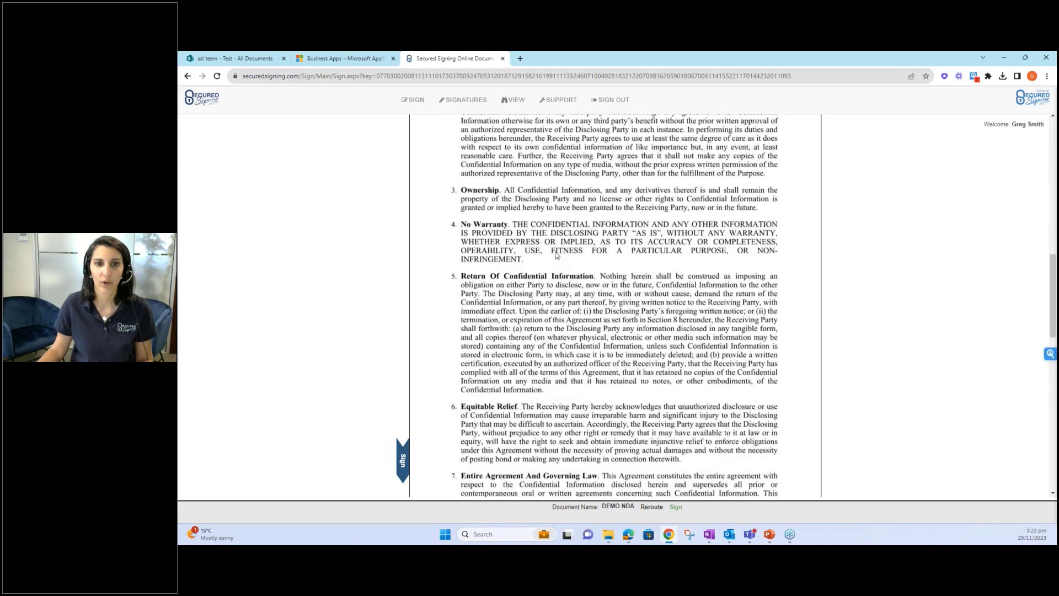
scroll(556, 255, "down", 15)
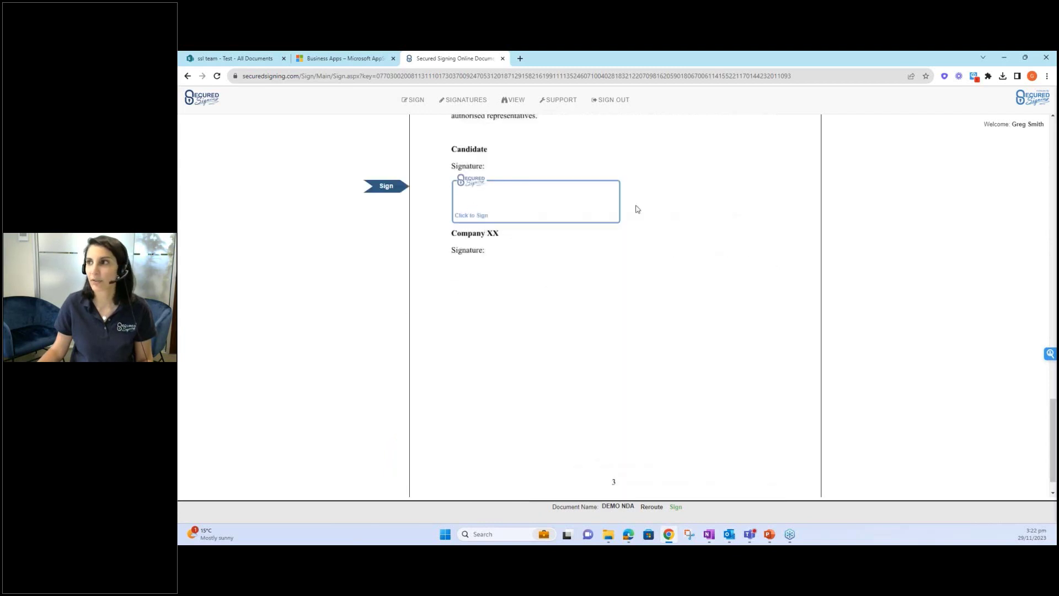
- Try the Mouse and Upload options, then sign the Candidate box with a Font-tab signature without saving it
left_click(539, 206)
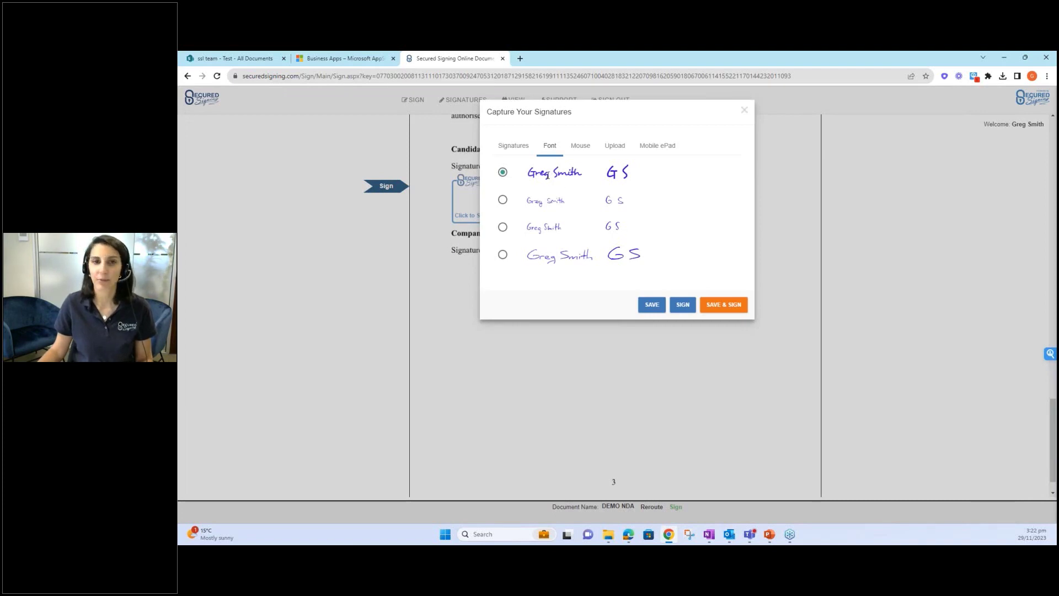
left_click(580, 146)
mouse_move(603, 213)
left_mouse_down()
mouse_move(639, 235)
mouse_move(629, 243)
left_mouse_up()
left_click(615, 146)
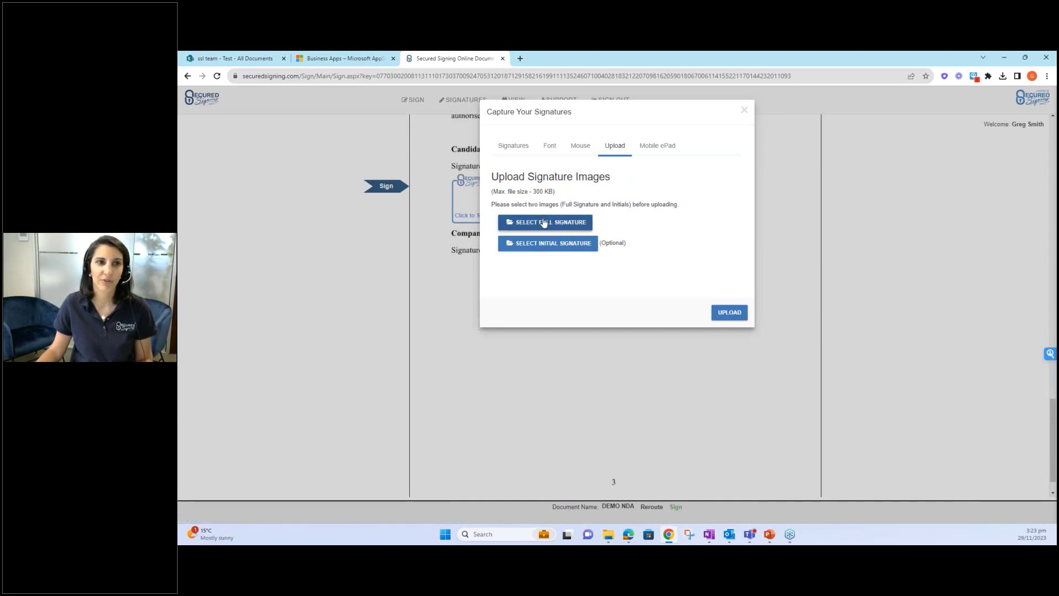
left_click(548, 146)
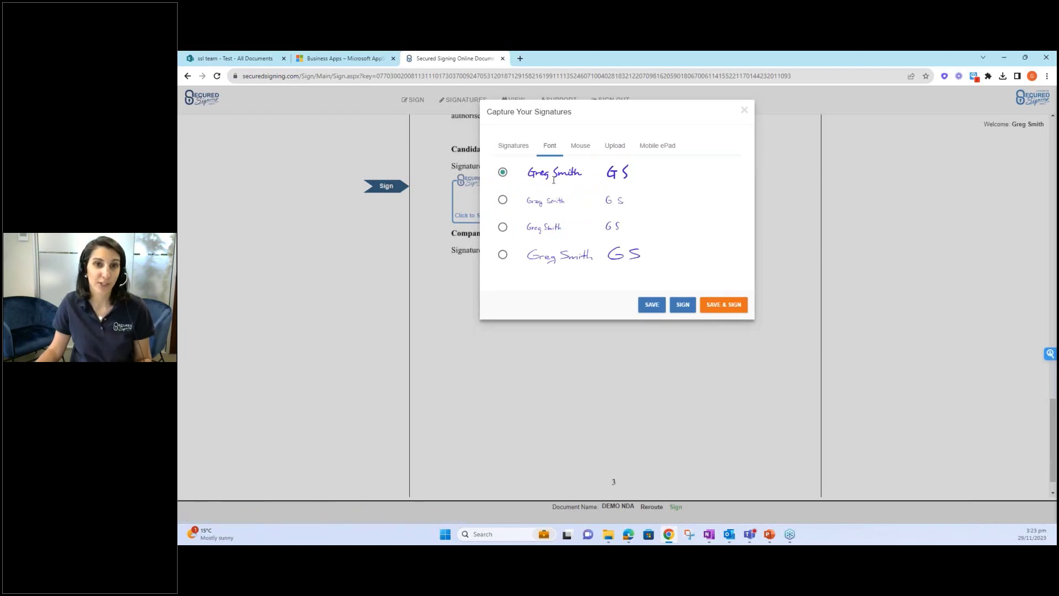
left_click(682, 306)
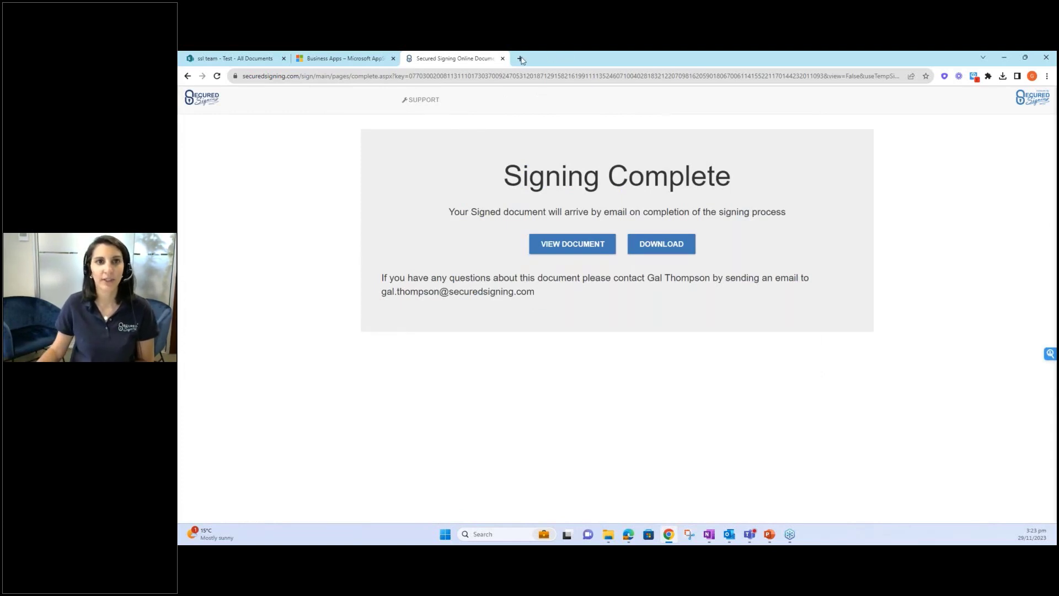
- Close the finished signing tab and reload the SharePoint Test library
left_click(503, 58)
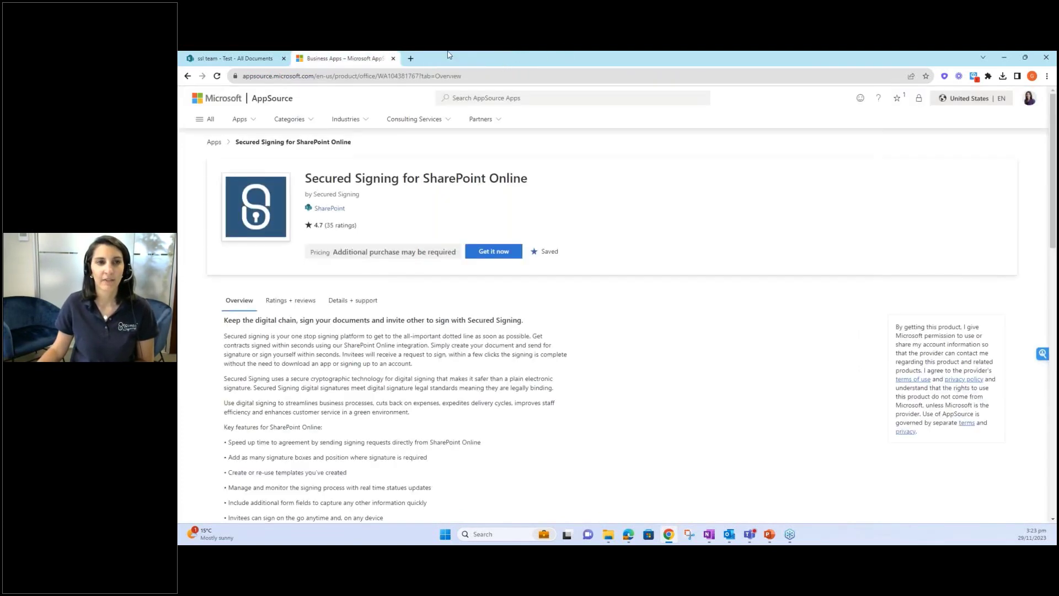
left_click(237, 58)
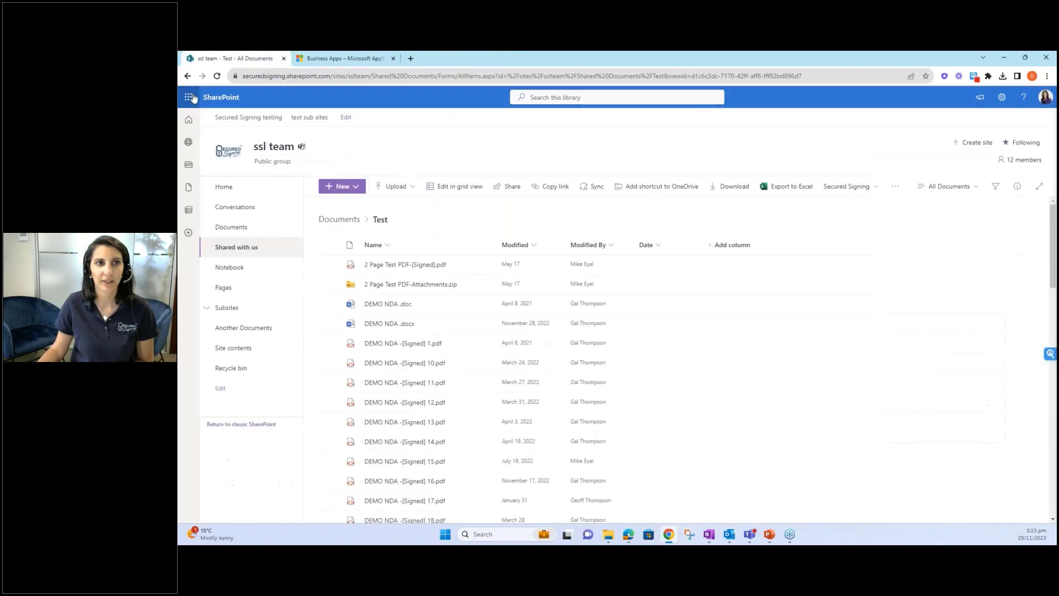
left_click(218, 76)
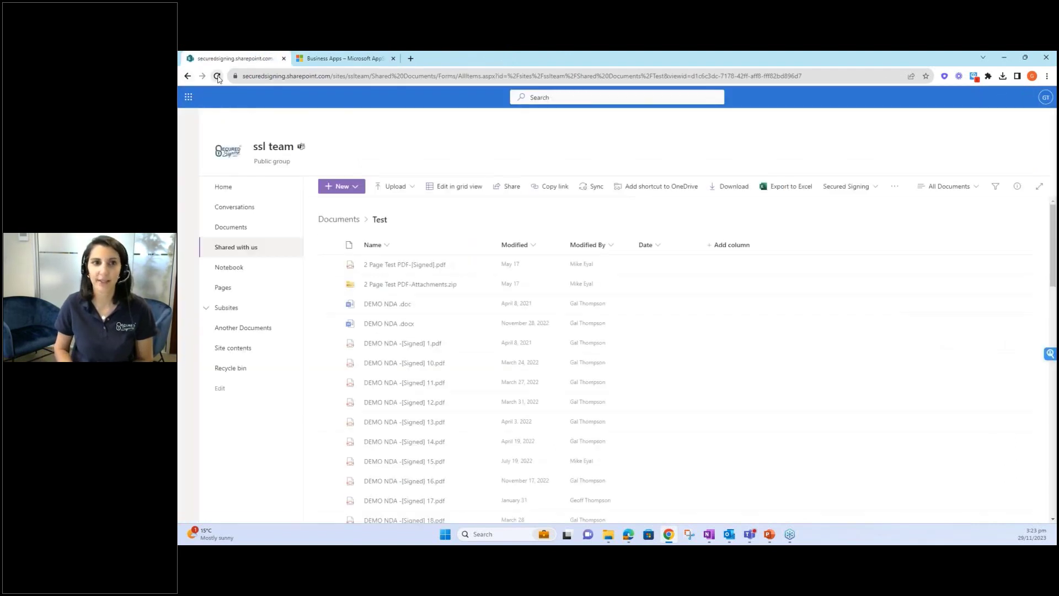
- Sort the library by Modified, newer to older, so DEMO NDA -[Signed] 23.pdf is listed first
left_click(539, 256)
left_click(540, 279)
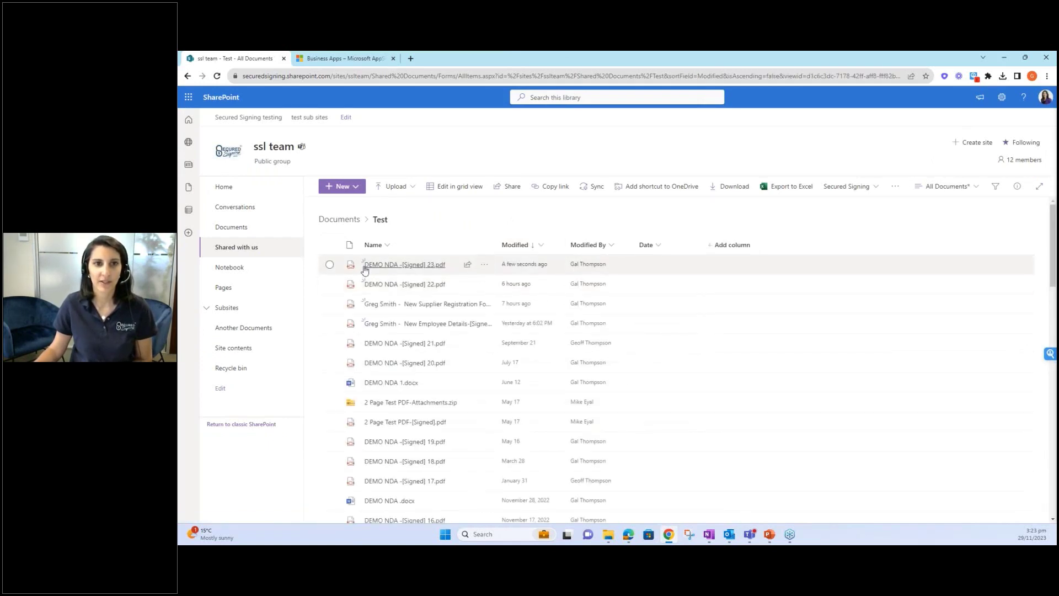
mouse_move(493, 269)
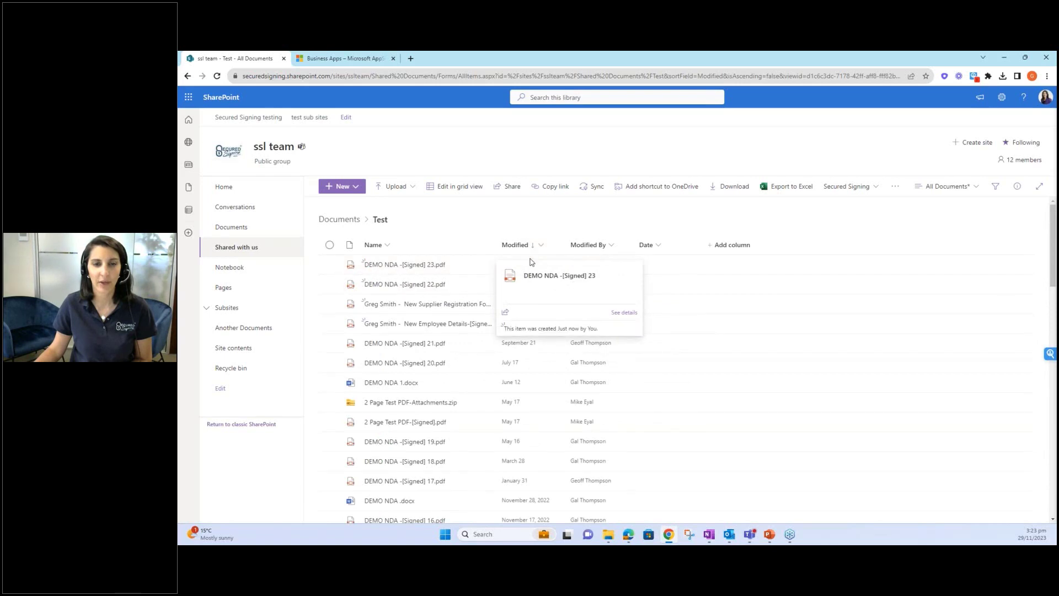
- Check the page 3 signature in DEMO NDA -[Signed] 23.pdf, then open Outlook's Signing Process completed email
left_click(373, 267)
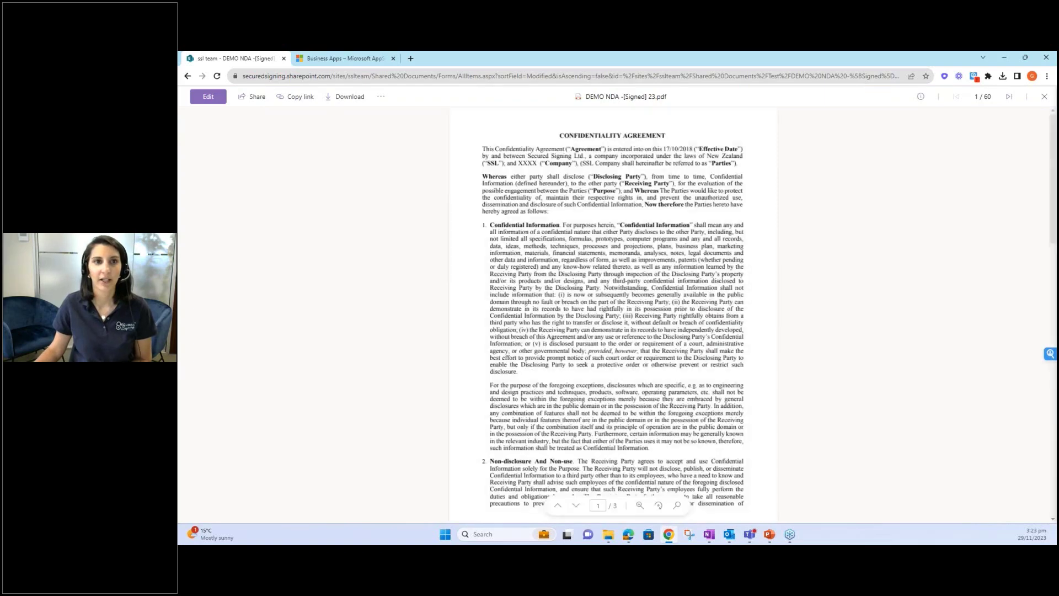
scroll(577, 217, "down", 20)
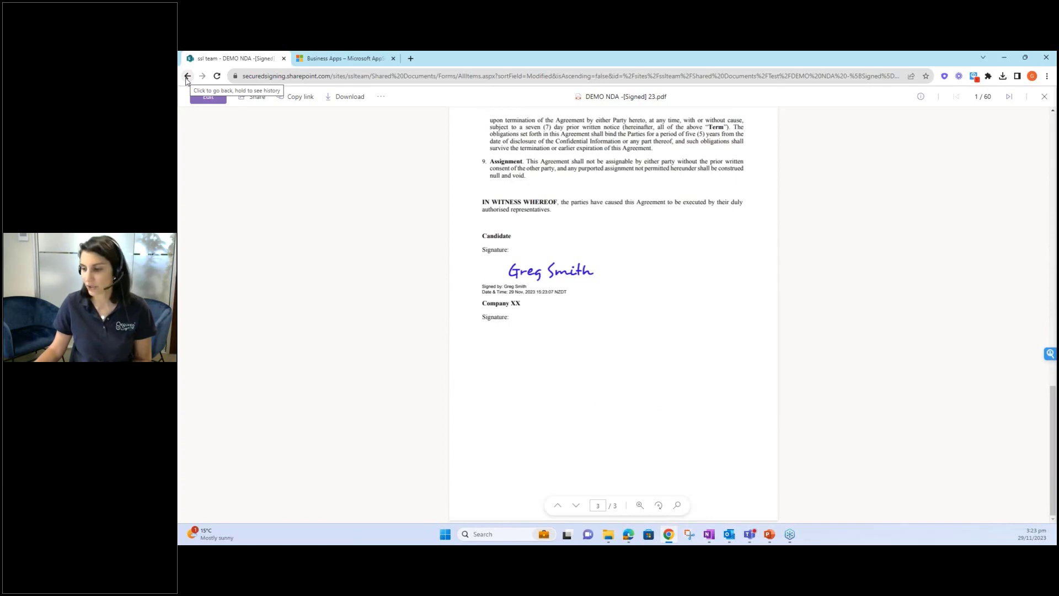
left_click(187, 77)
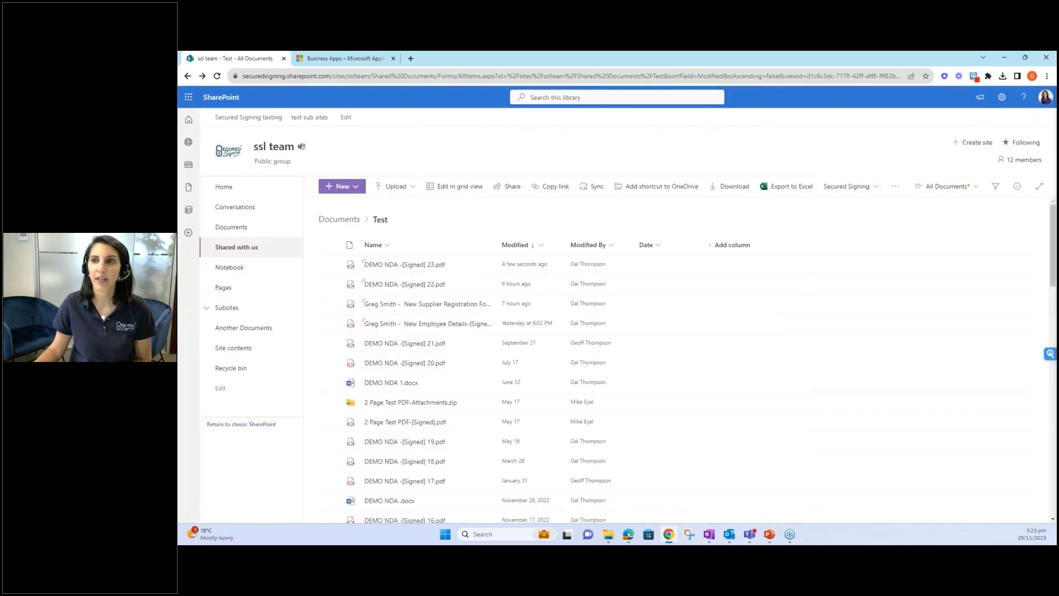
key("alt+Tab")
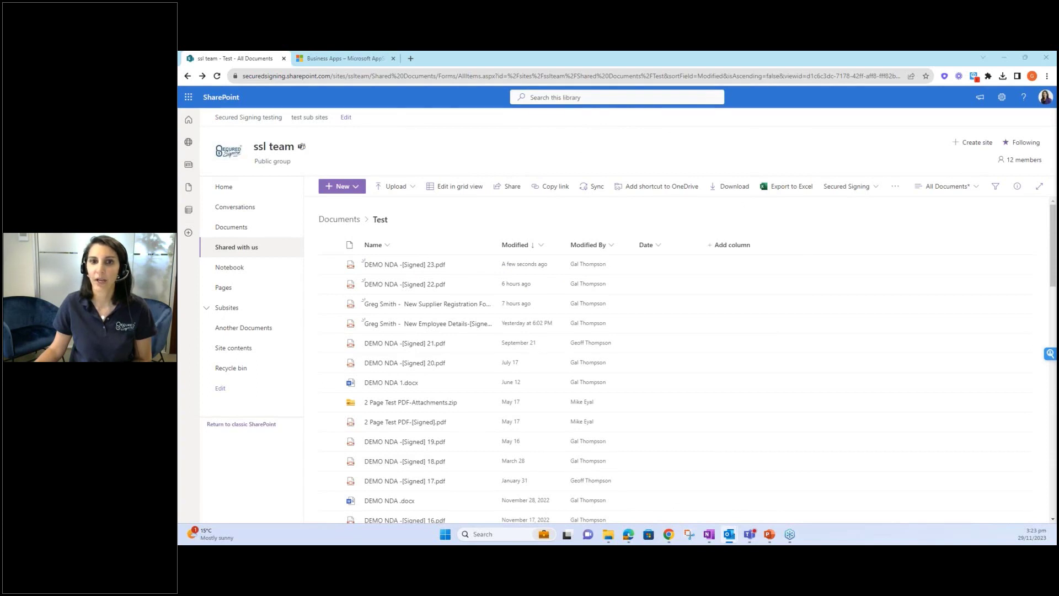
left_click(778, 184)
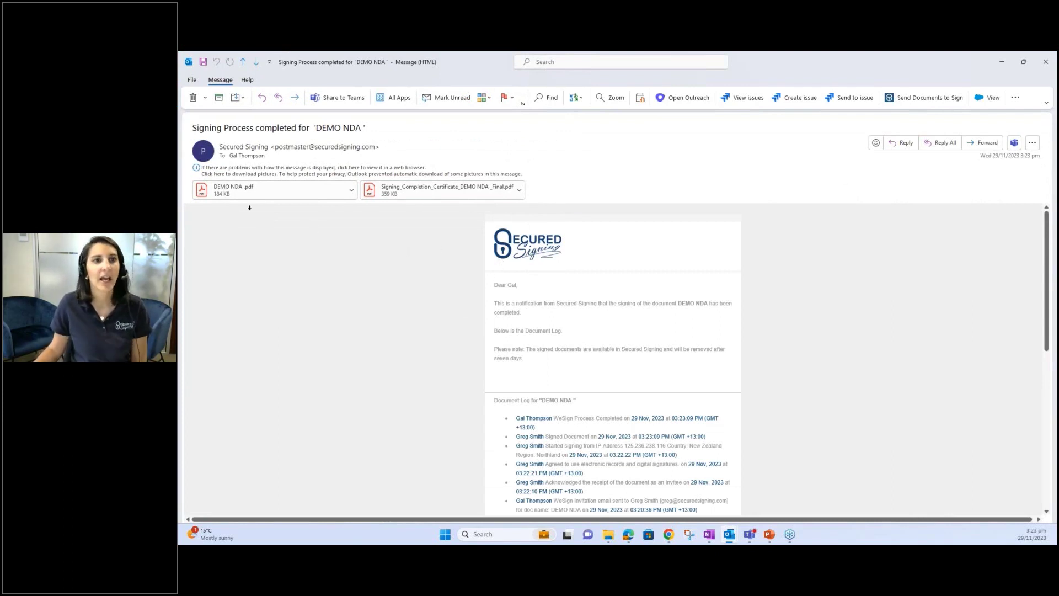
- Open the DEMO NDA .pdf attachment from the completion email in a maximized Acrobat window
double_click(245, 191)
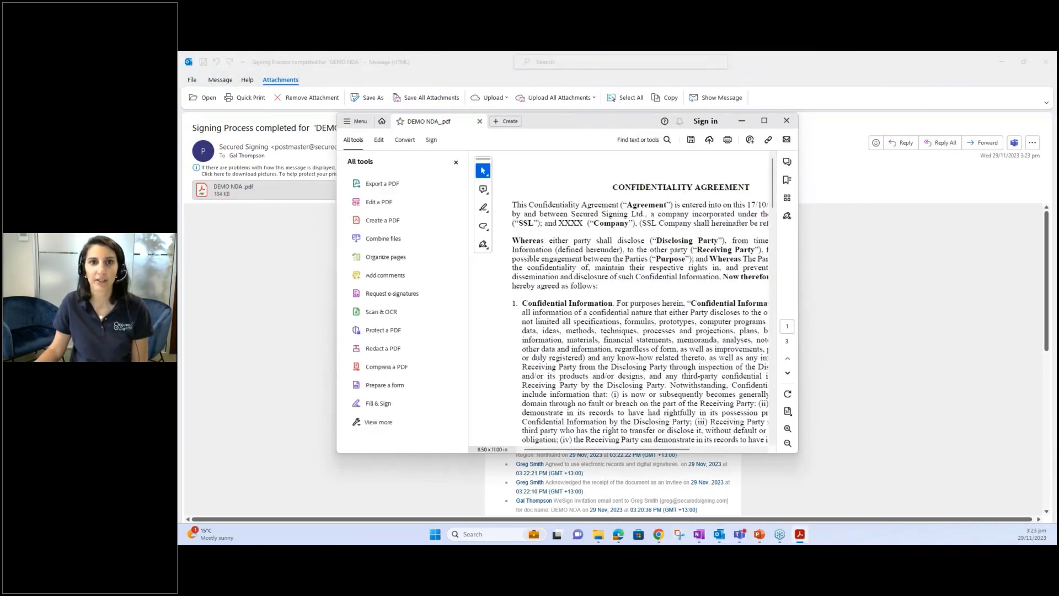
left_click(766, 121)
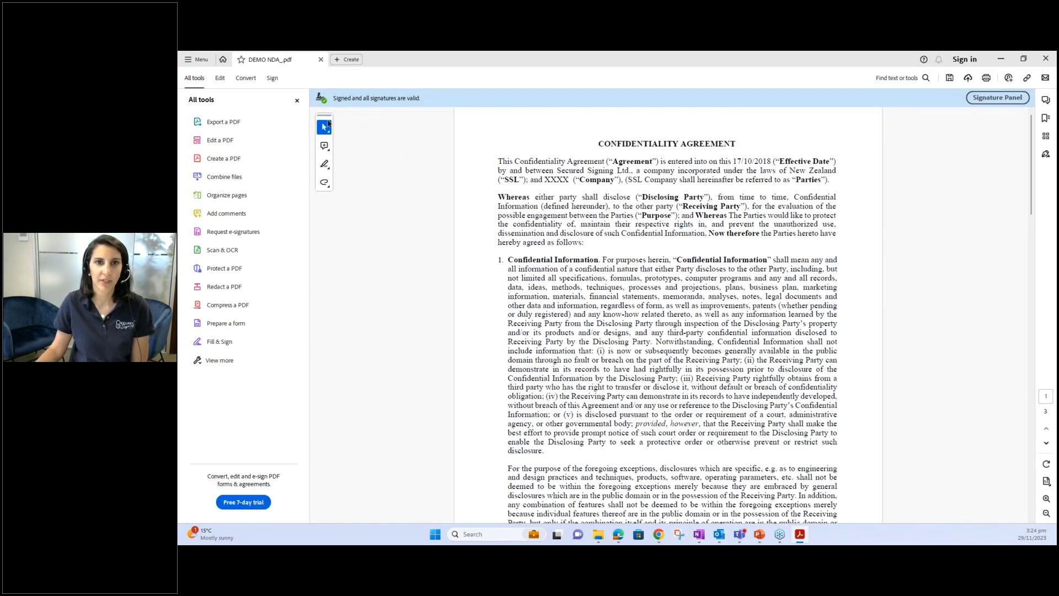
- Show the Rev. 1 signature details in Acrobat's Signatures panel and the page 3 signature's validation status
left_click(1046, 154)
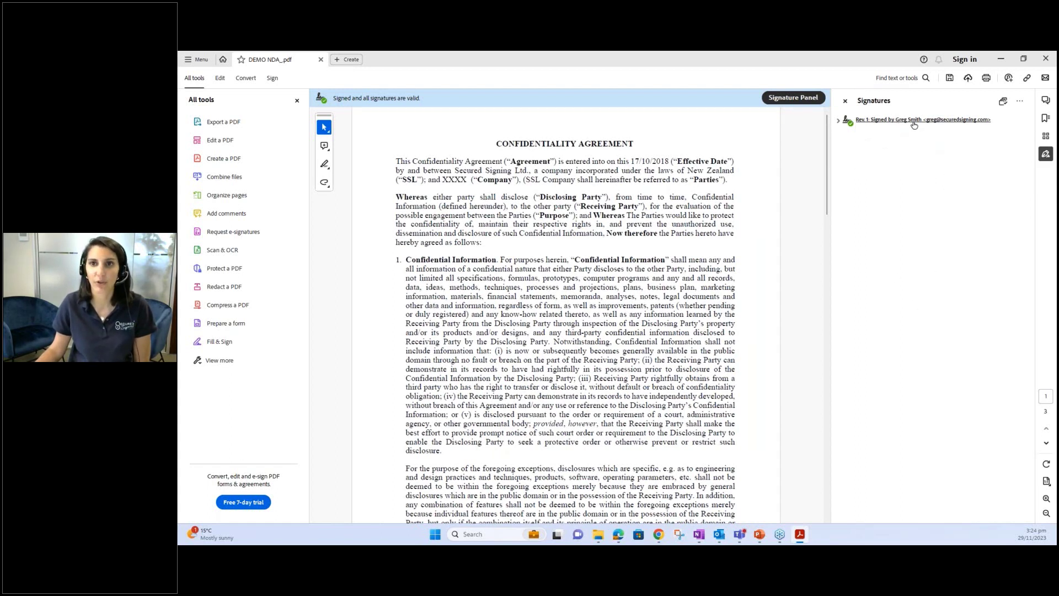
left_click(839, 121)
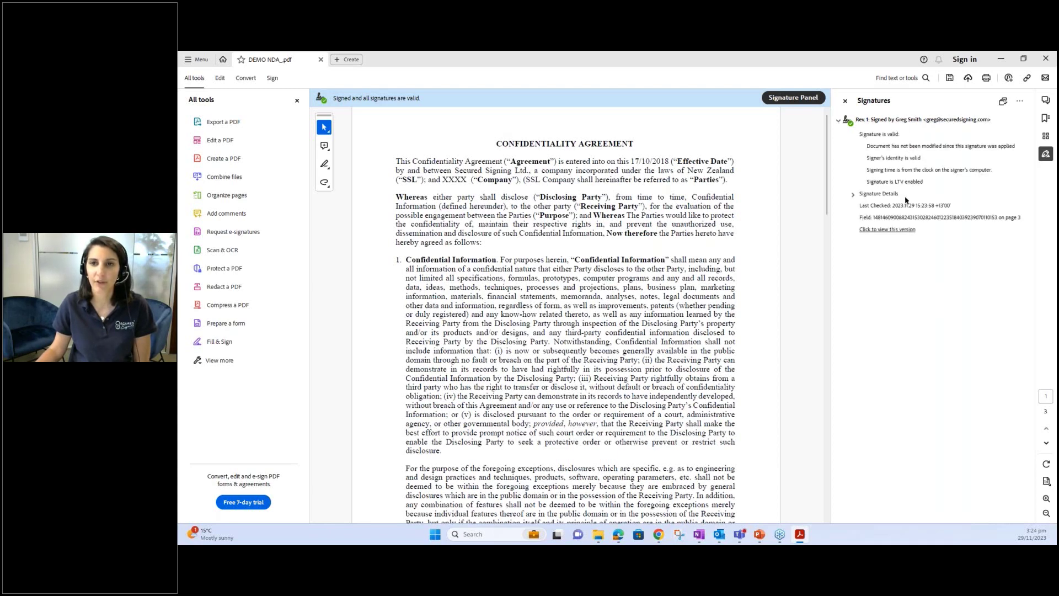
scroll(561, 205, "down", 2)
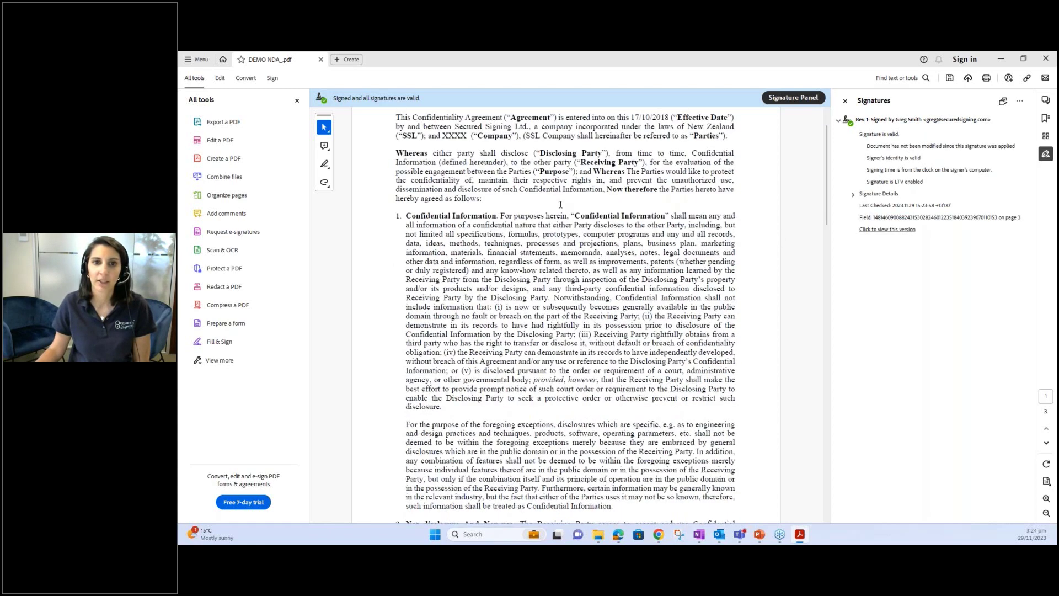
scroll(560, 204, "down", 15)
left_click(561, 205)
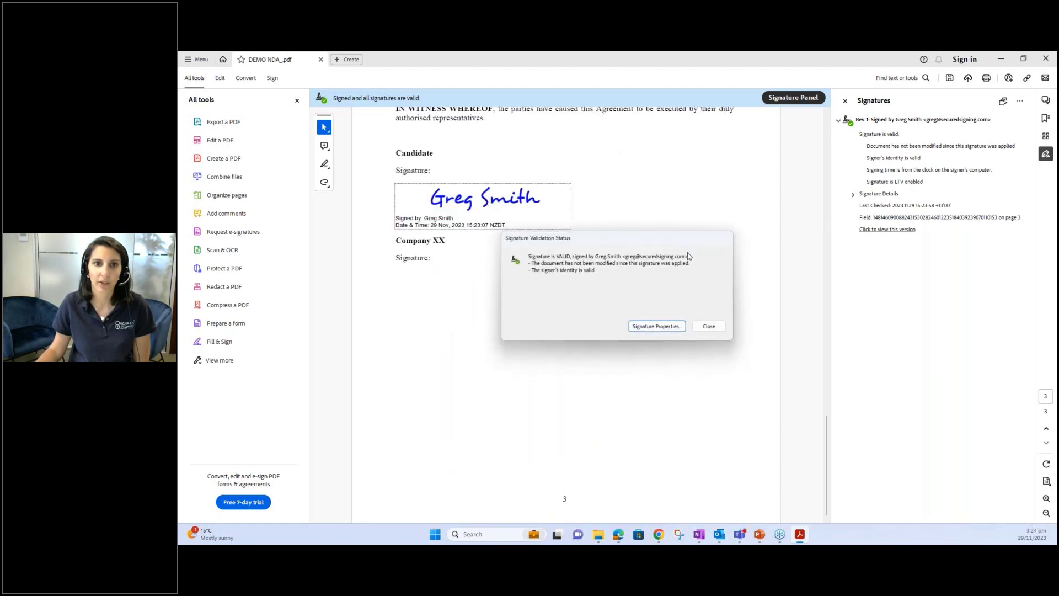
- Review and close the Signature Properties, close Acrobat, and minimize the Outlook message
left_click(648, 326)
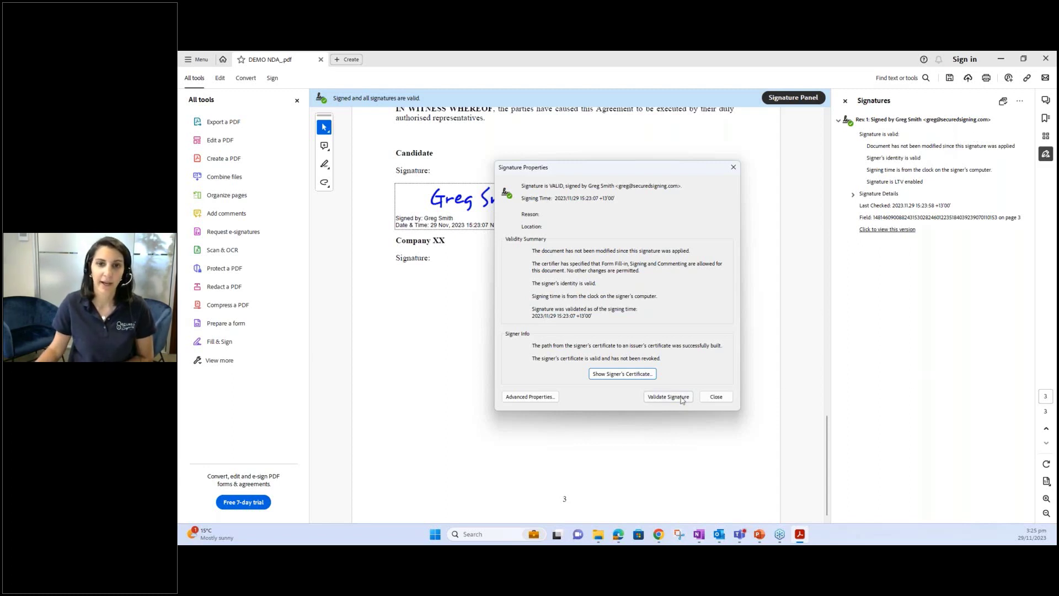
left_click(716, 396)
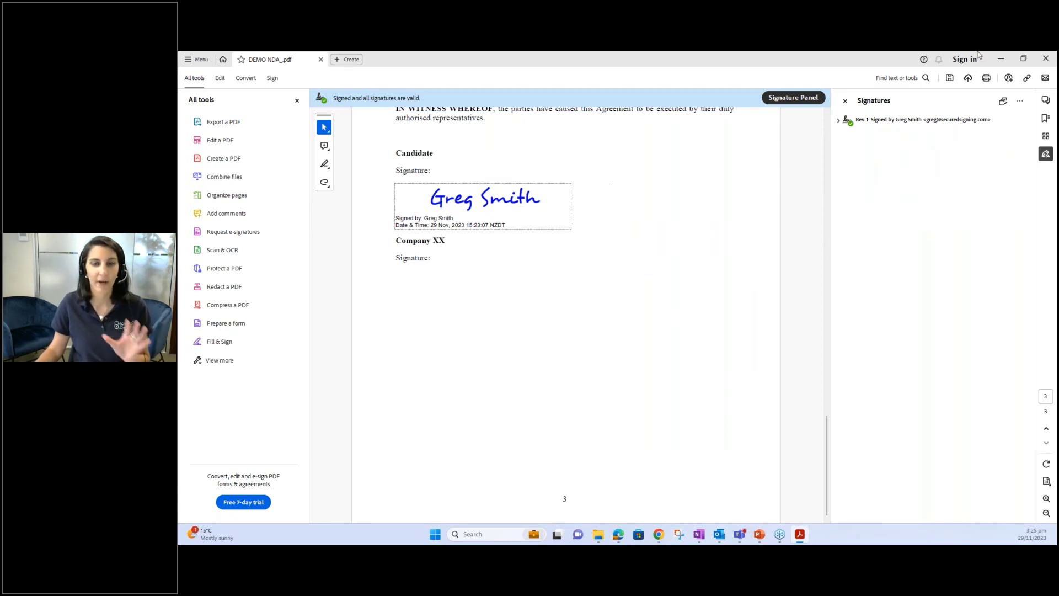
left_click(1046, 60)
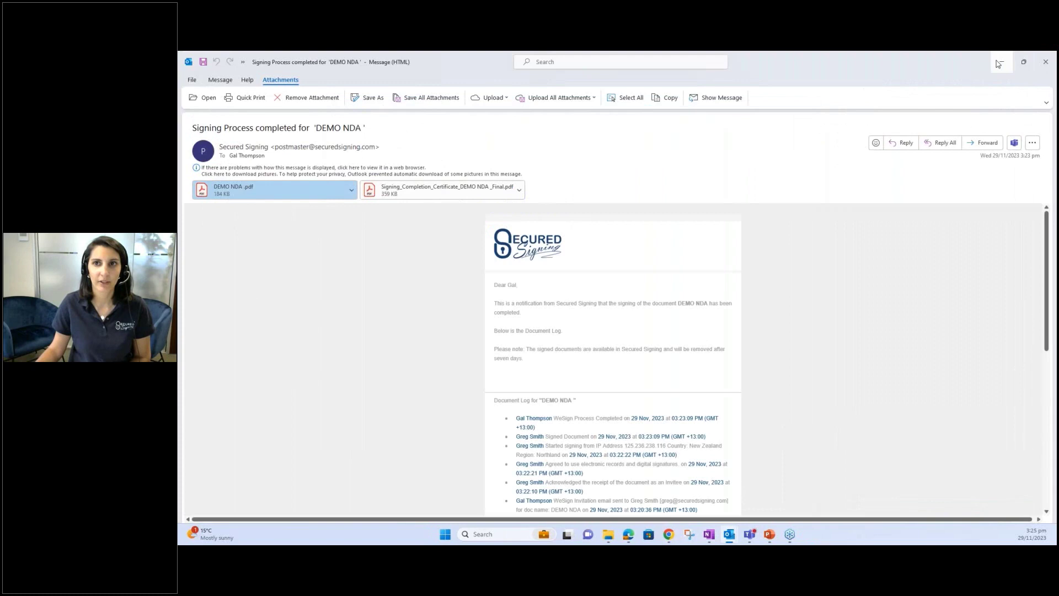
left_click(999, 62)
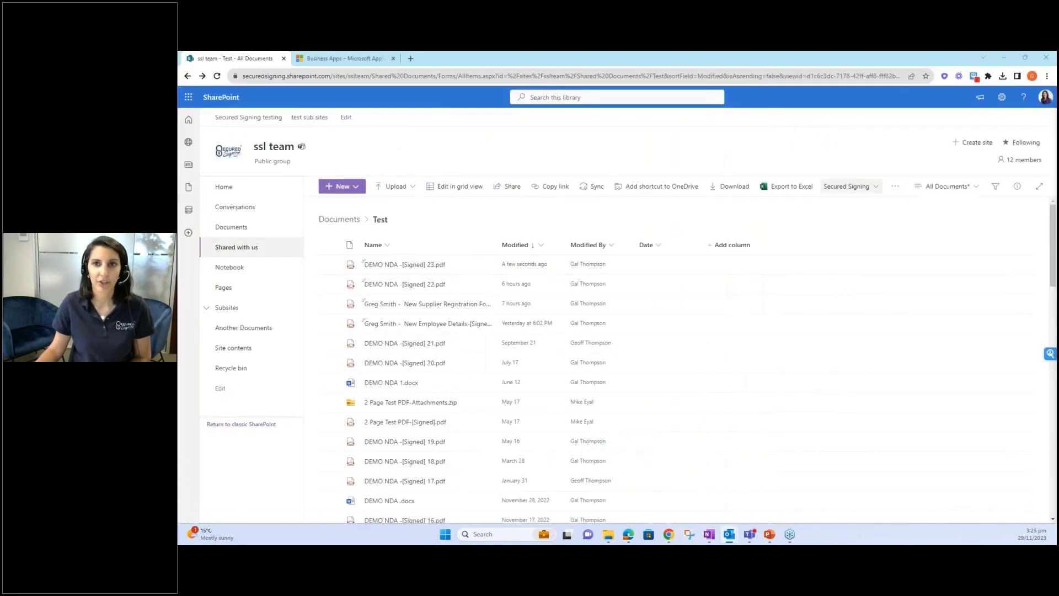
- Choose Templates from the Secured Signing toolbar dropdown in SharePoint
left_click(849, 186)
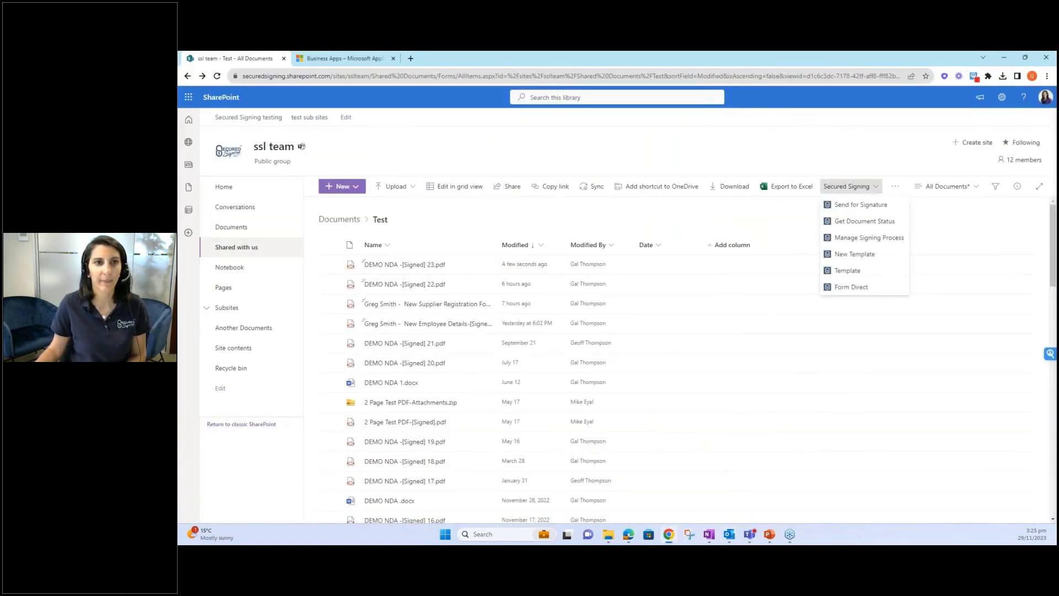
left_click(850, 270)
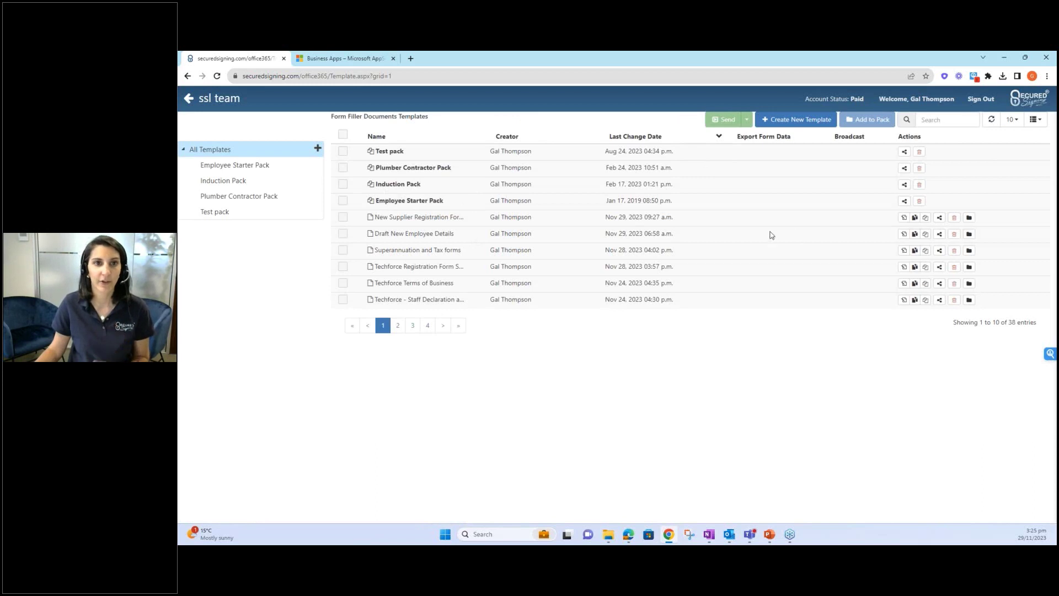
left_click(343, 217)
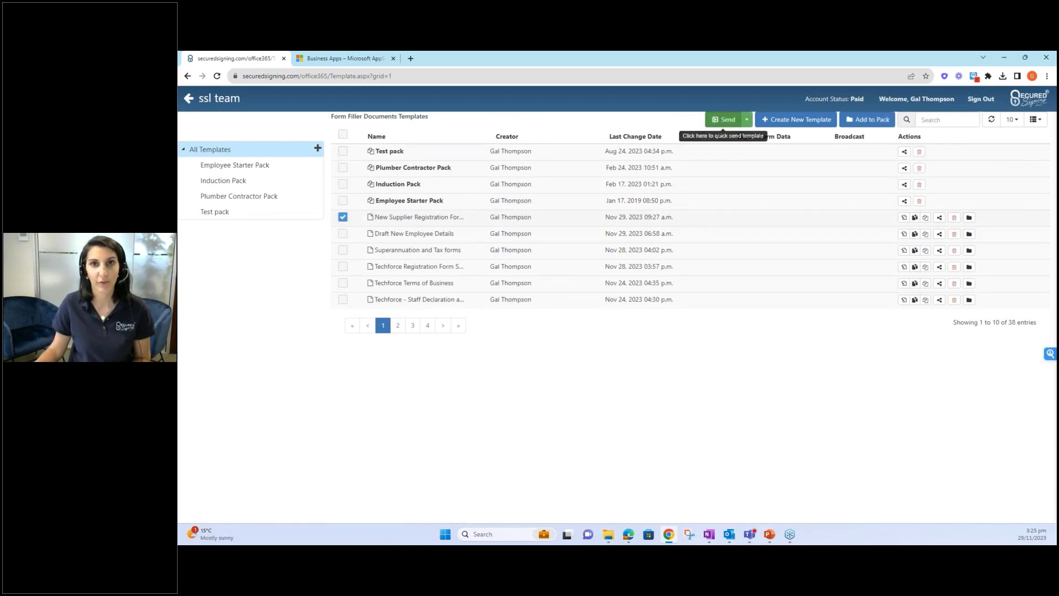
left_click(724, 119)
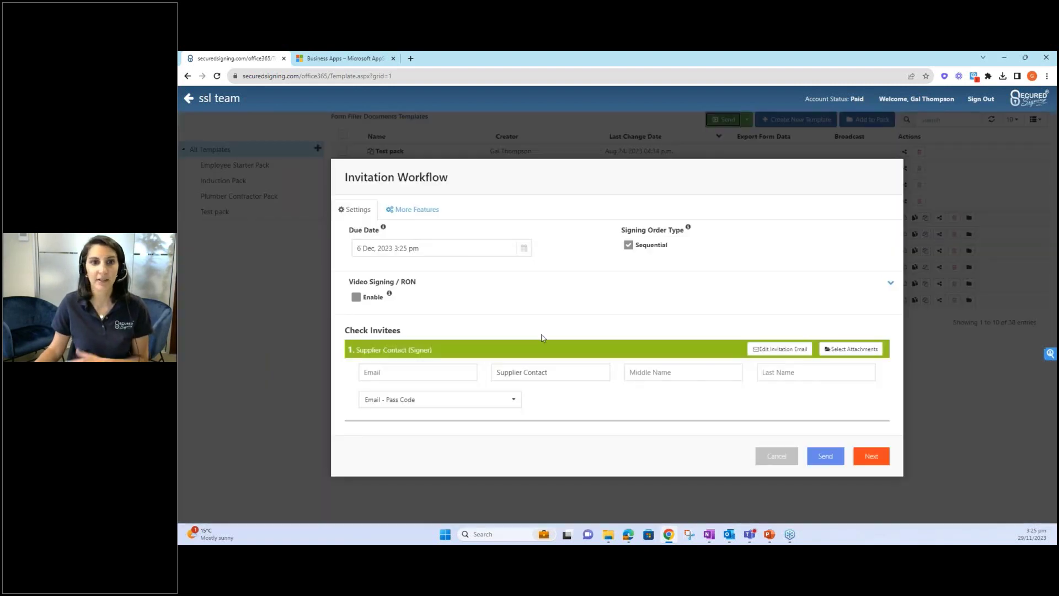
left_click(401, 371)
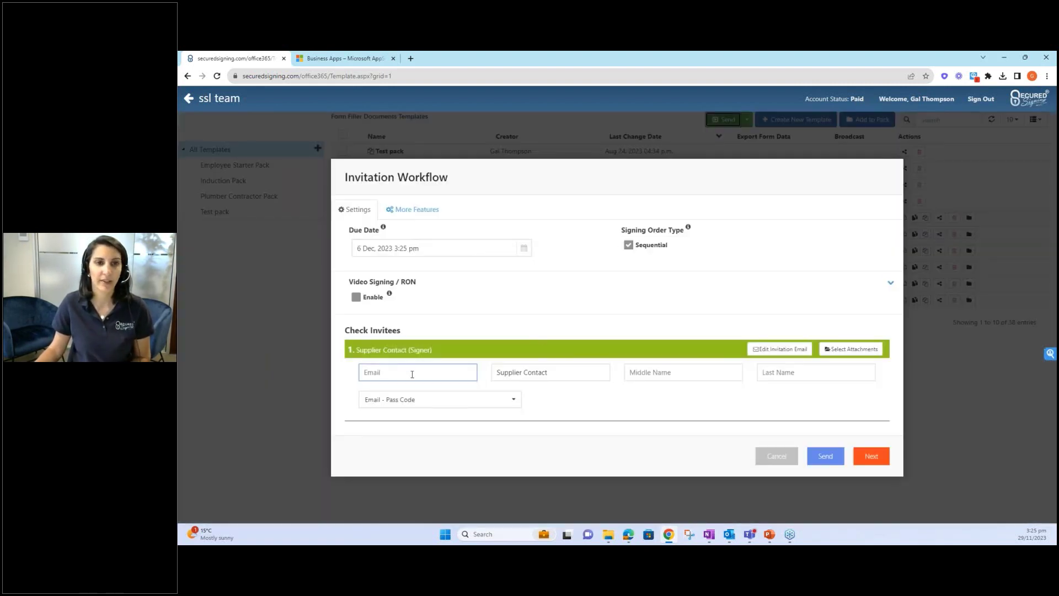
left_click(777, 462)
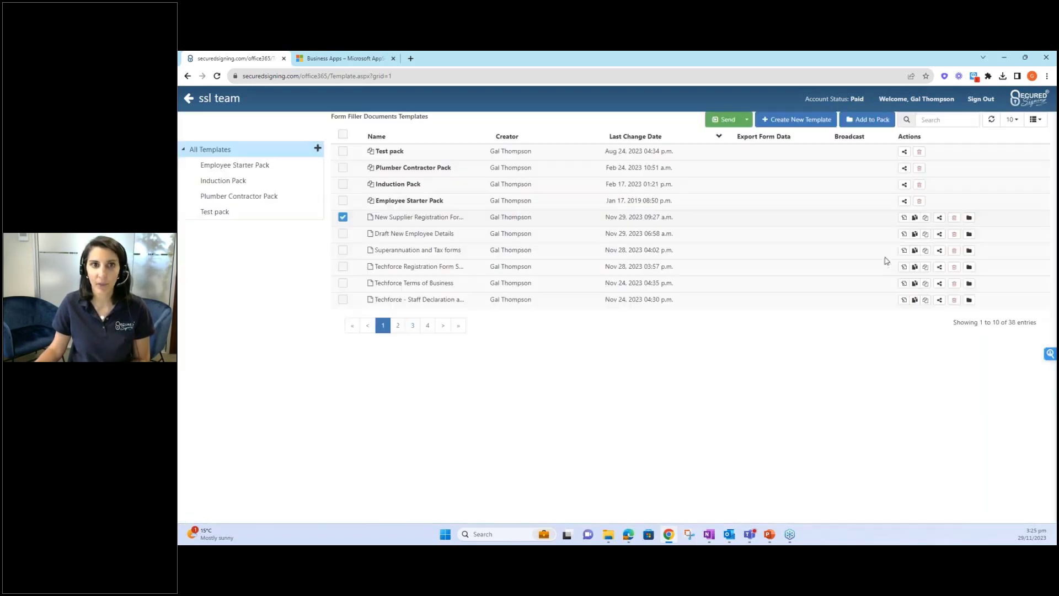
- Edit the New Supplier Registration Form - Example template, inspect its Legal Name field, and open Preview
left_click(904, 217)
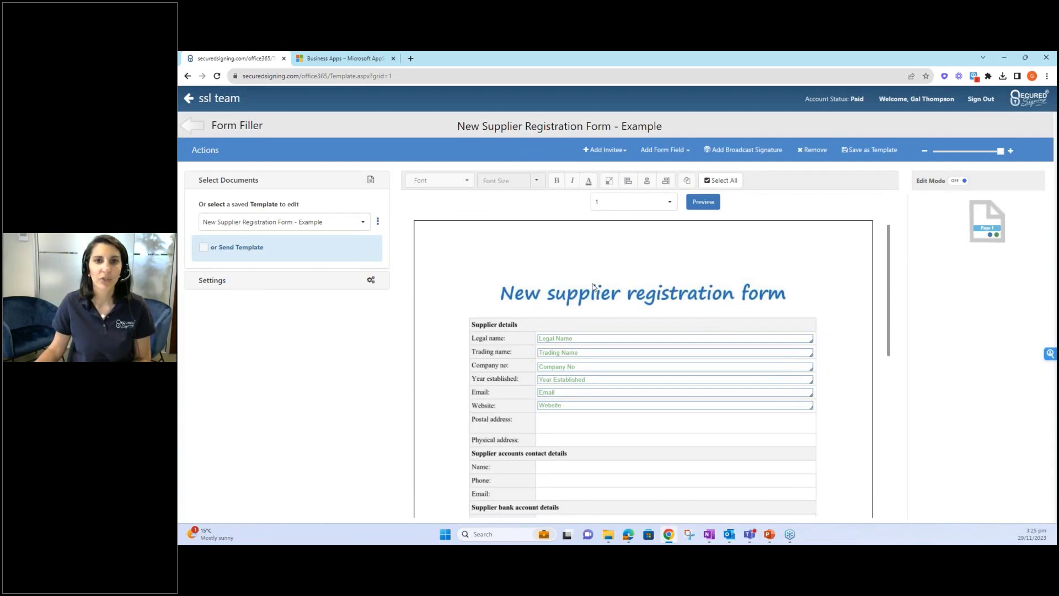
scroll(593, 286, "down", 1)
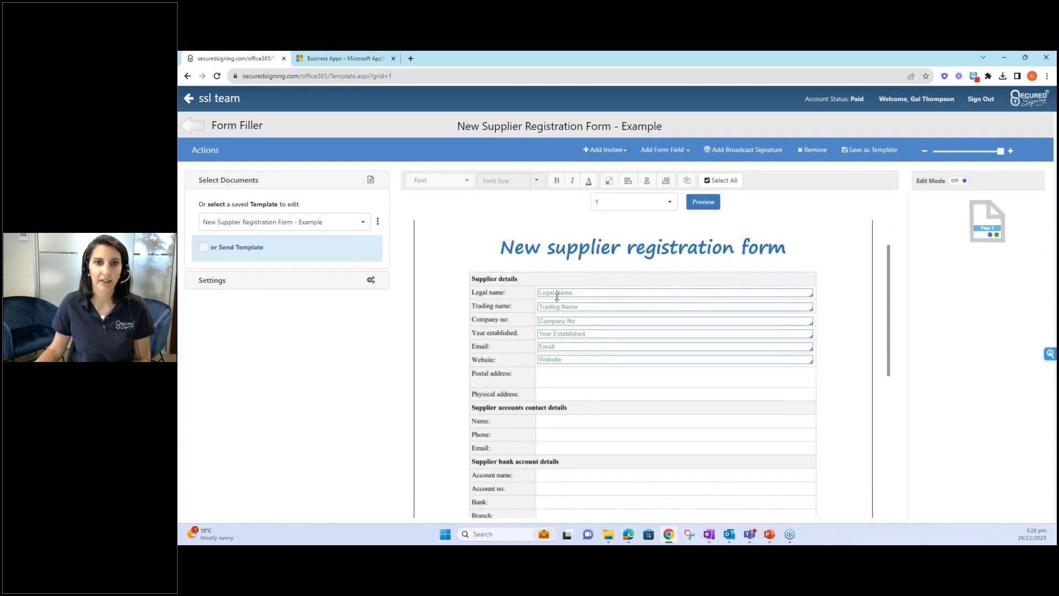
left_click(557, 296)
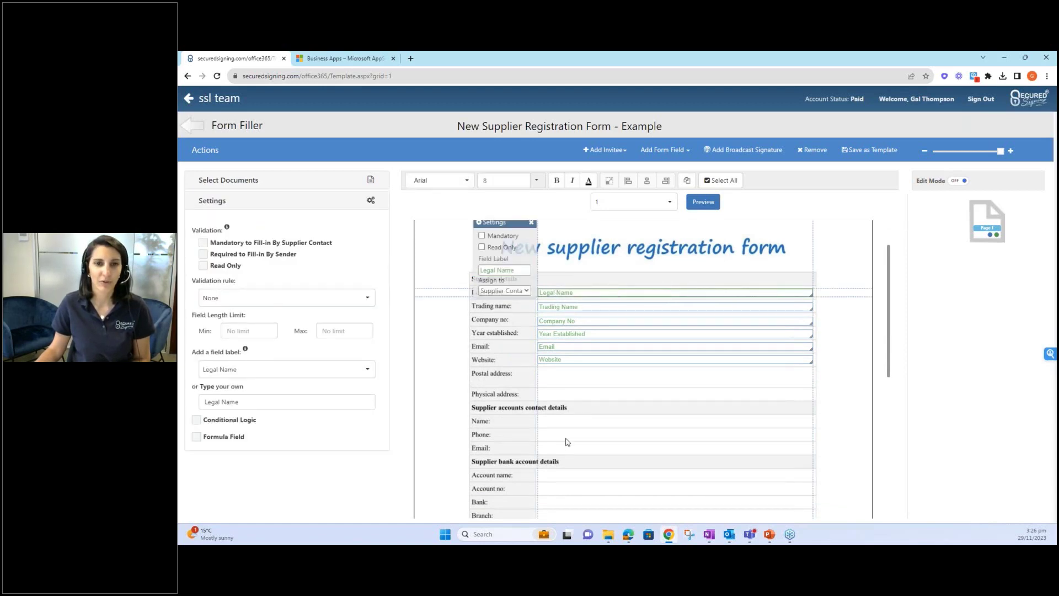
scroll(568, 442, "down", 4)
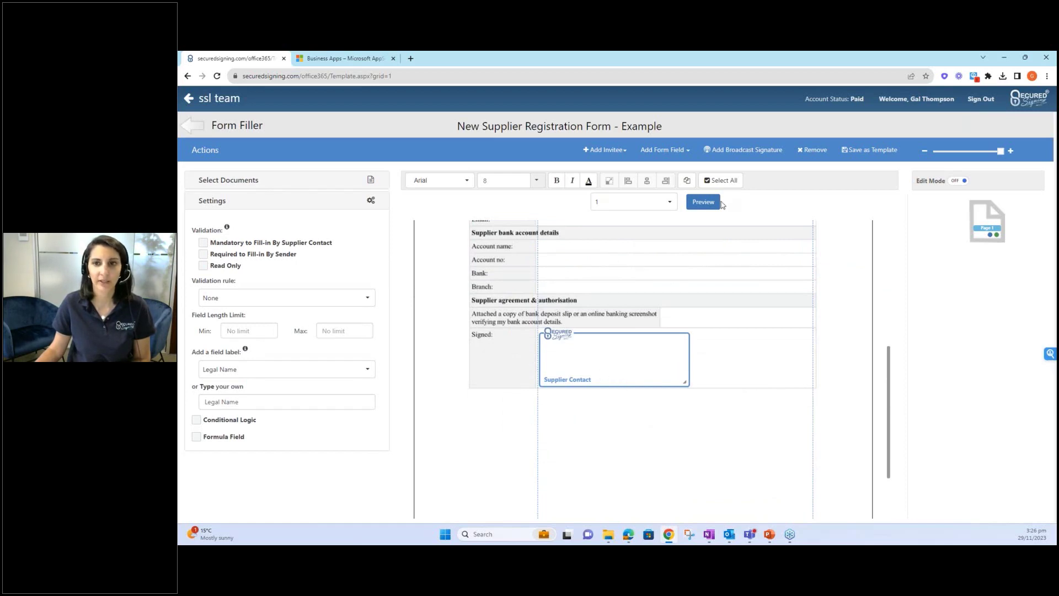
left_click(703, 201)
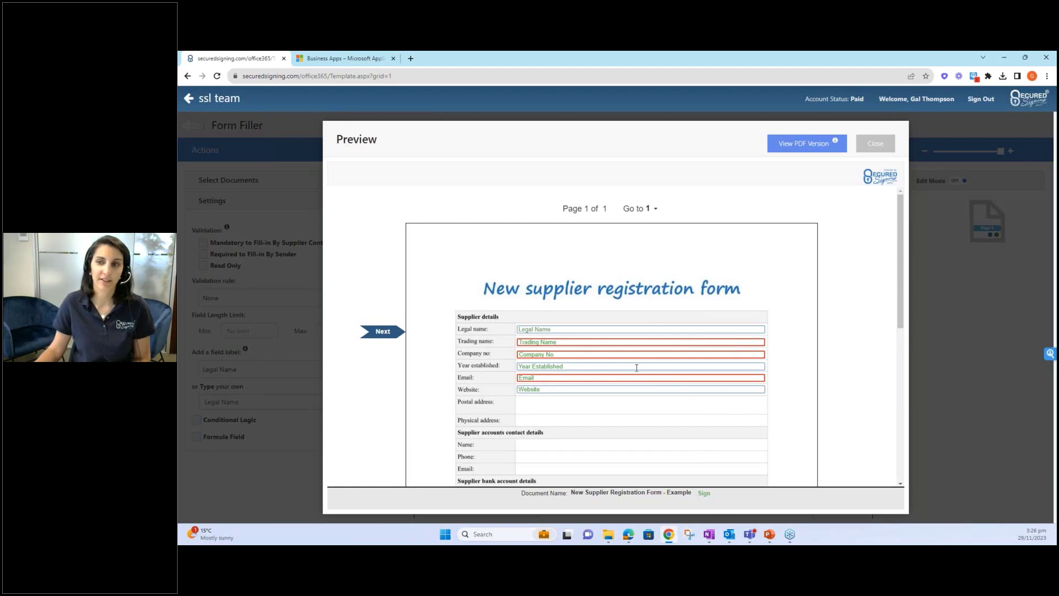
- Review the supplier form preview, close it, and exit the editor to the templates list
scroll(631, 370, "down", 1)
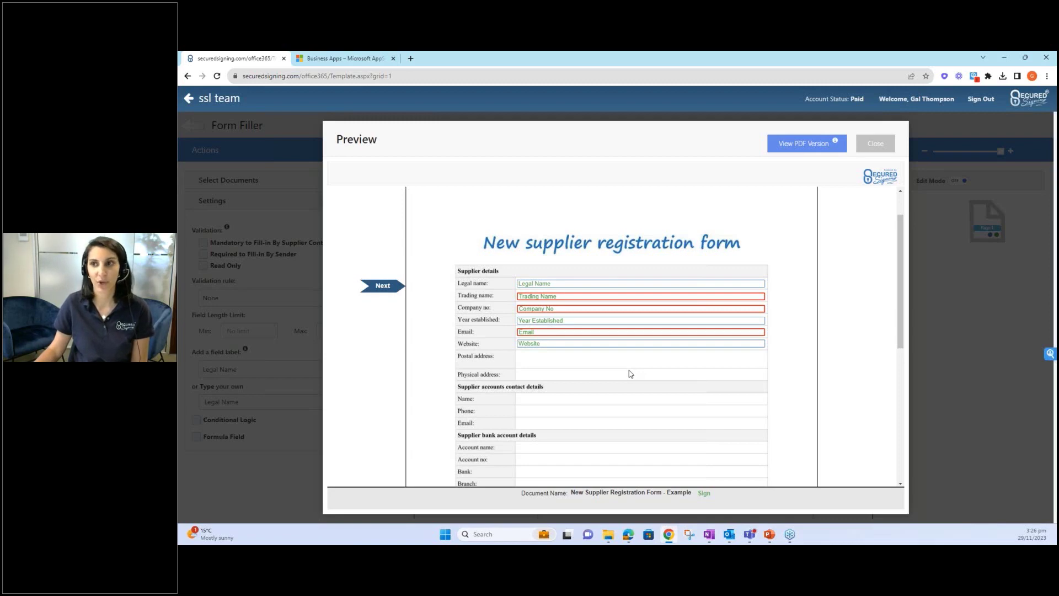
left_click(885, 145)
scroll(726, 290, "up", 5)
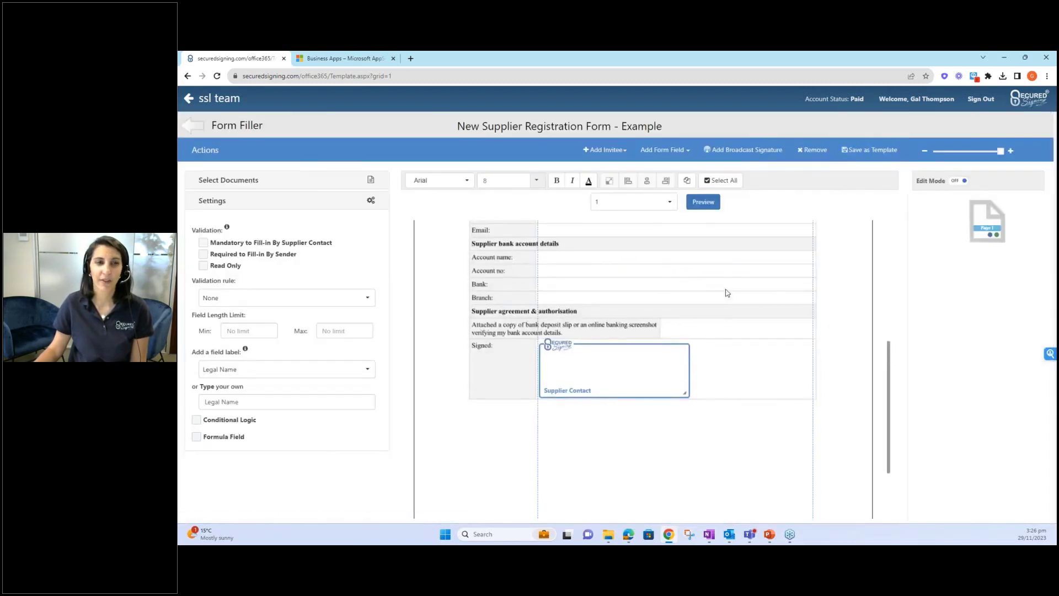
scroll(726, 293, "up", 2)
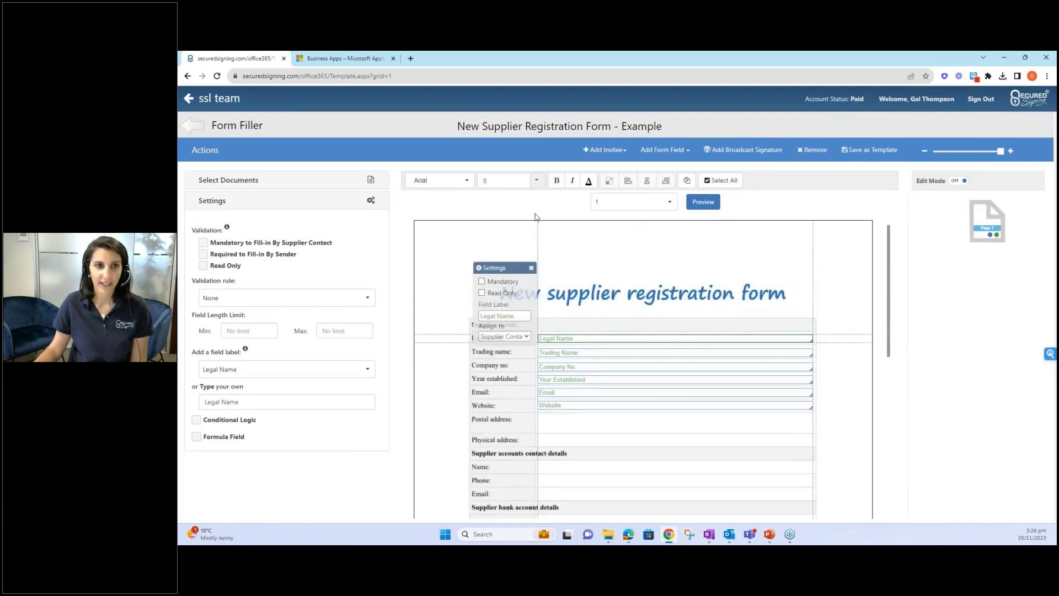
left_click(198, 127)
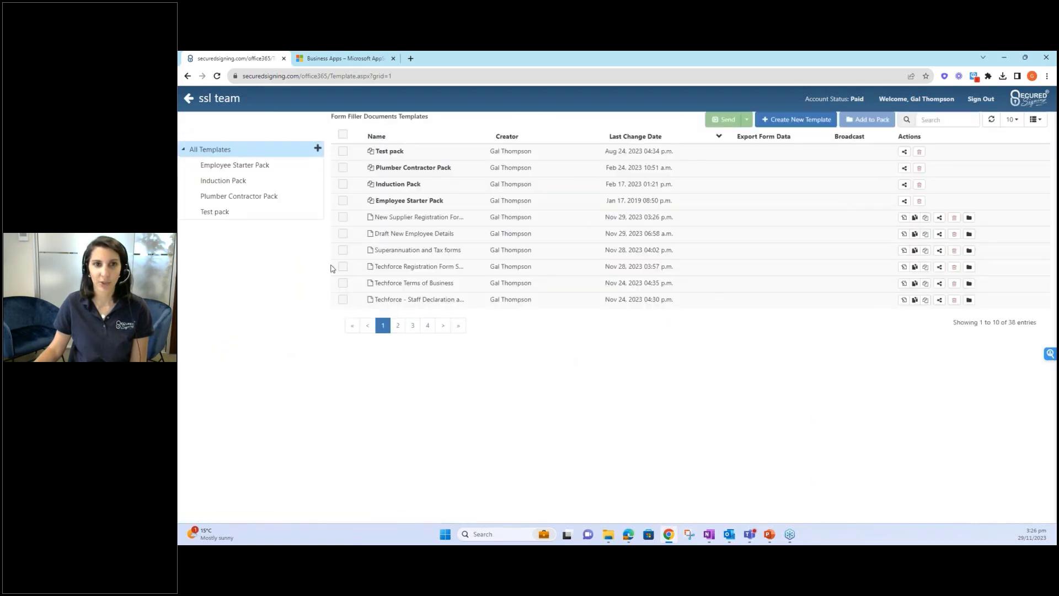
- Return to SharePoint, then go to slide 10, Any Questions?, in the webinar PowerPoint
left_click(189, 98)
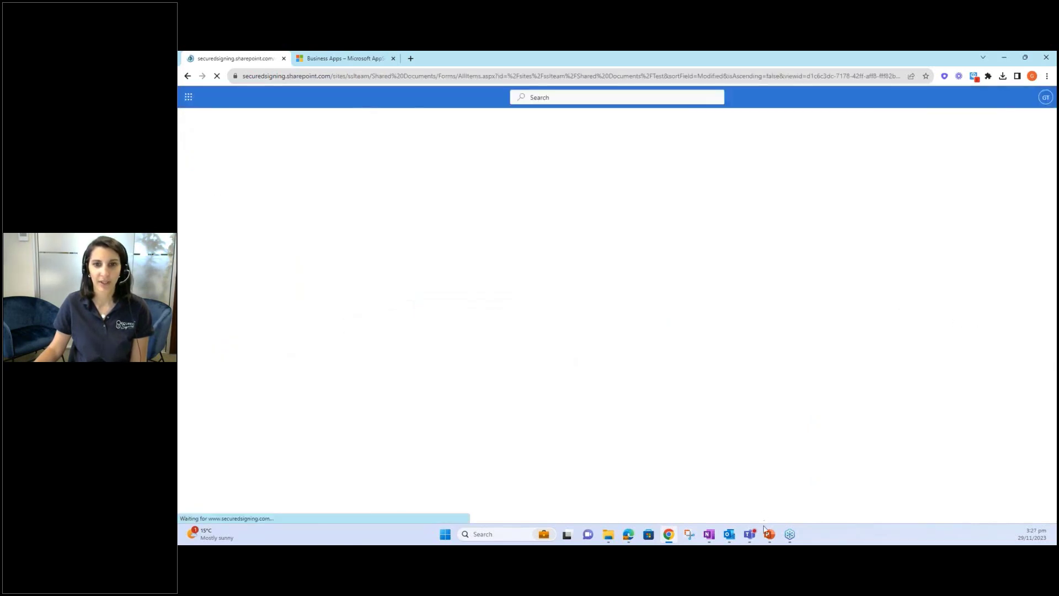
mouse_move(770, 536)
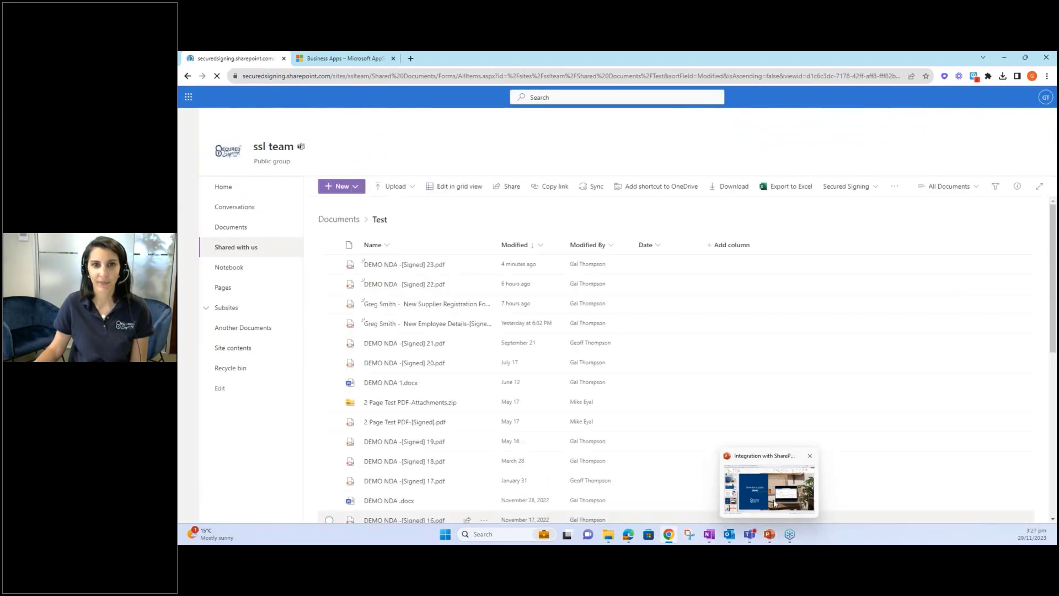
left_click(770, 538)
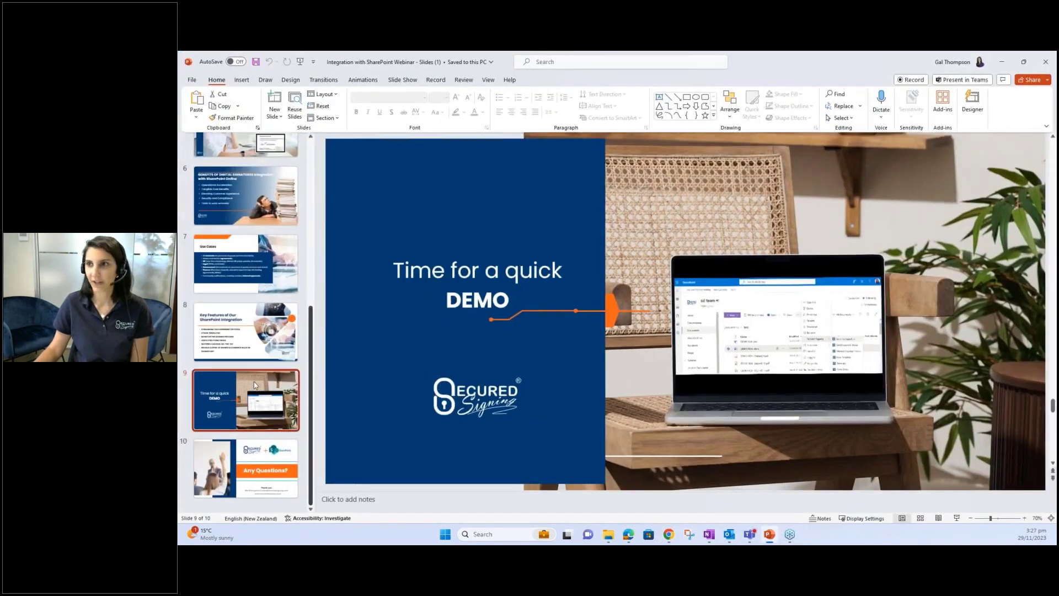
left_click(264, 471)
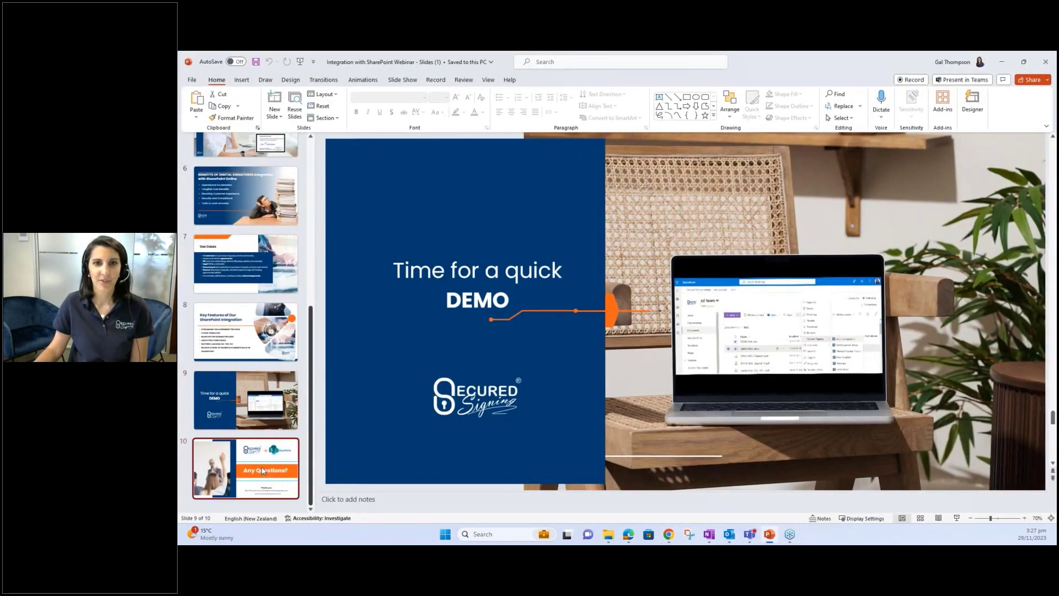